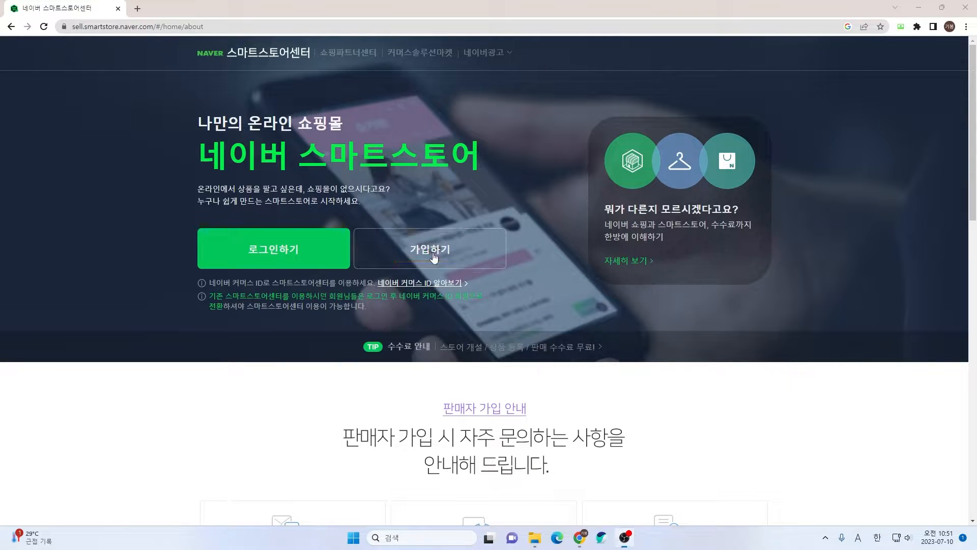
- Start smart store sign-up with a Naver ID and log in using the saved account ID and password
{"action": "left_click", "coordinate": [468, 262]}
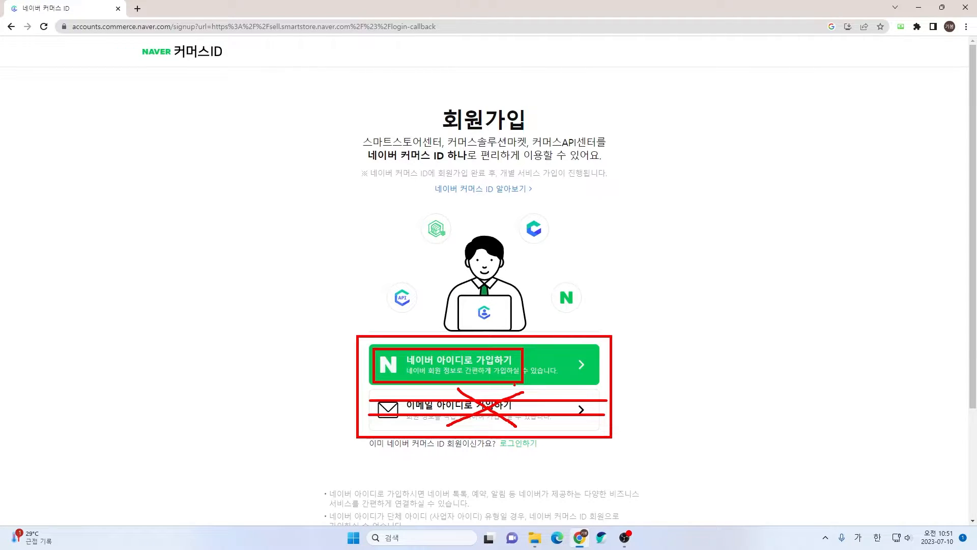
{"action": "left_click", "coordinate": [487, 375]}
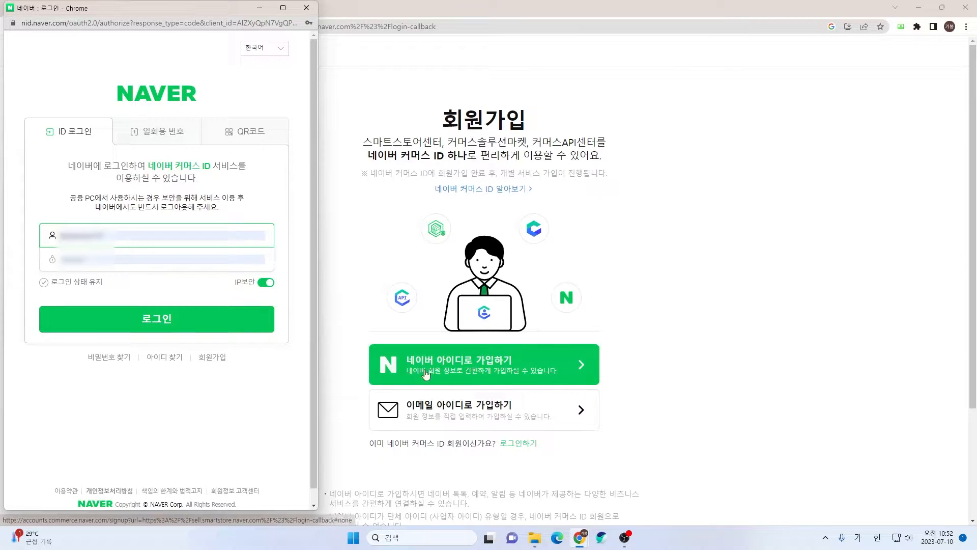
{"action": "left_click", "coordinate": [131, 238]}
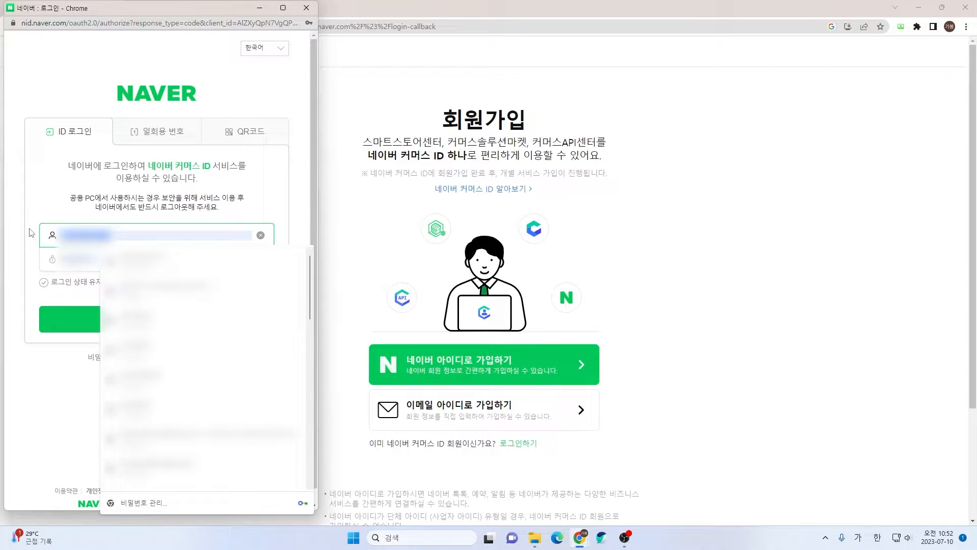
{"action": "key", "text": "Return"}
{"action": "key", "text": "Tab"}
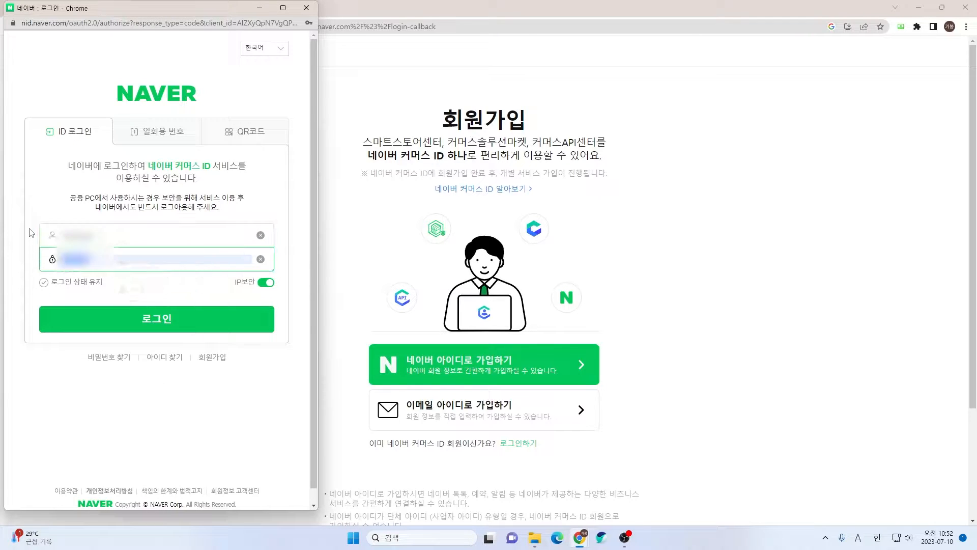
{"action": "key", "text": "Return"}
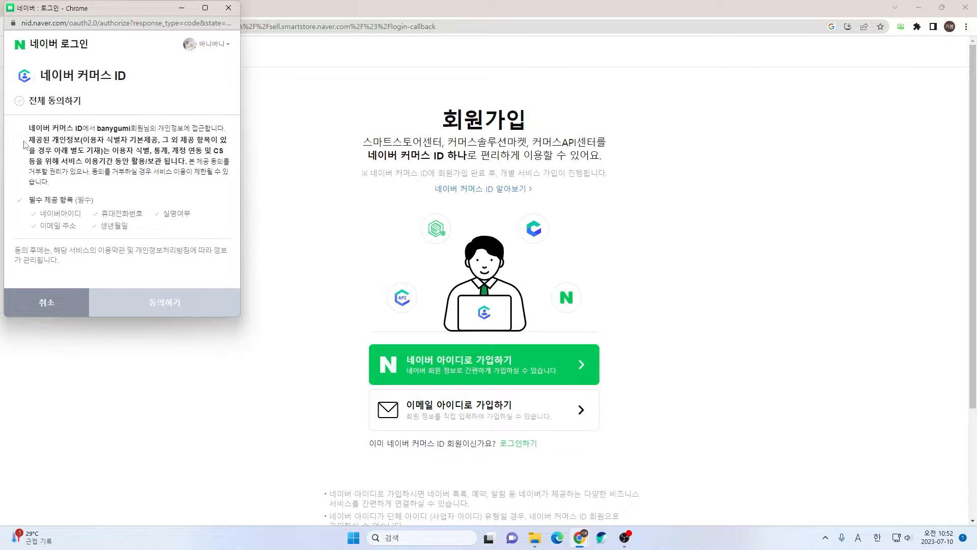
- Agree to all information-sharing terms for the Naver Commerce ID
{"action": "left_click", "coordinate": [19, 102]}
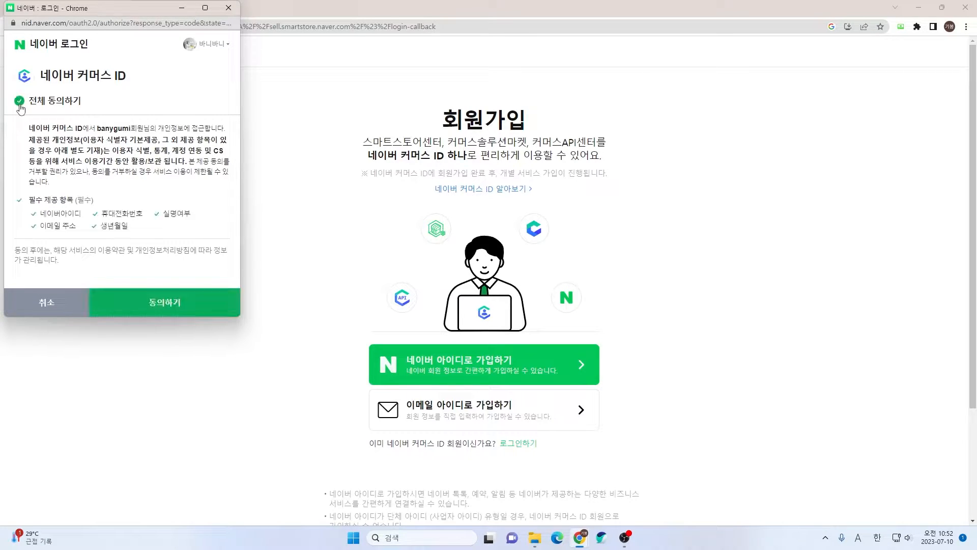
{"action": "left_click", "coordinate": [140, 308]}
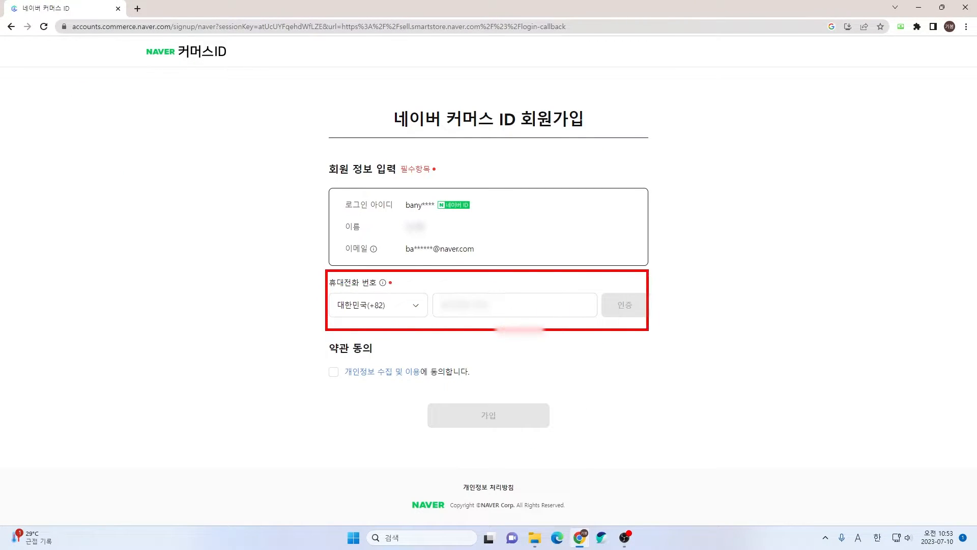
- Fill in the mobile phone number, request verification, and enter the received verification code
{"action": "left_click", "coordinate": [539, 302]}
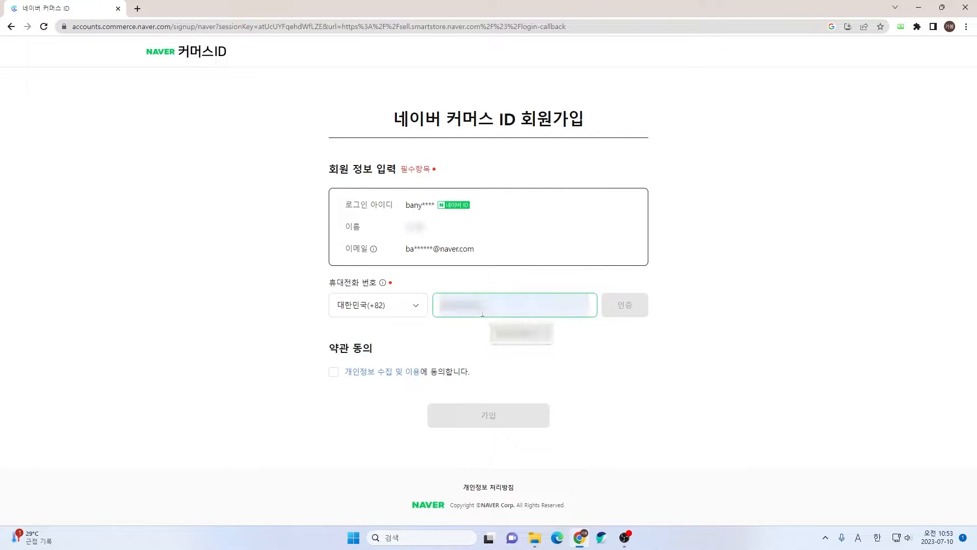
{"action": "left_click", "coordinate": [520, 333]}
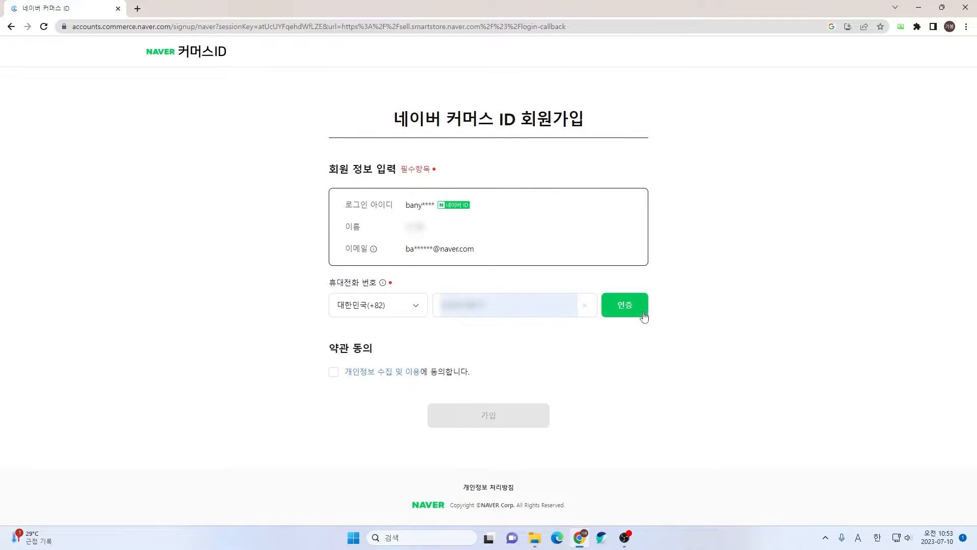
{"action": "left_click", "coordinate": [626, 312]}
{"action": "left_click", "coordinate": [488, 308]}
{"action": "left_click", "coordinate": [387, 339]}
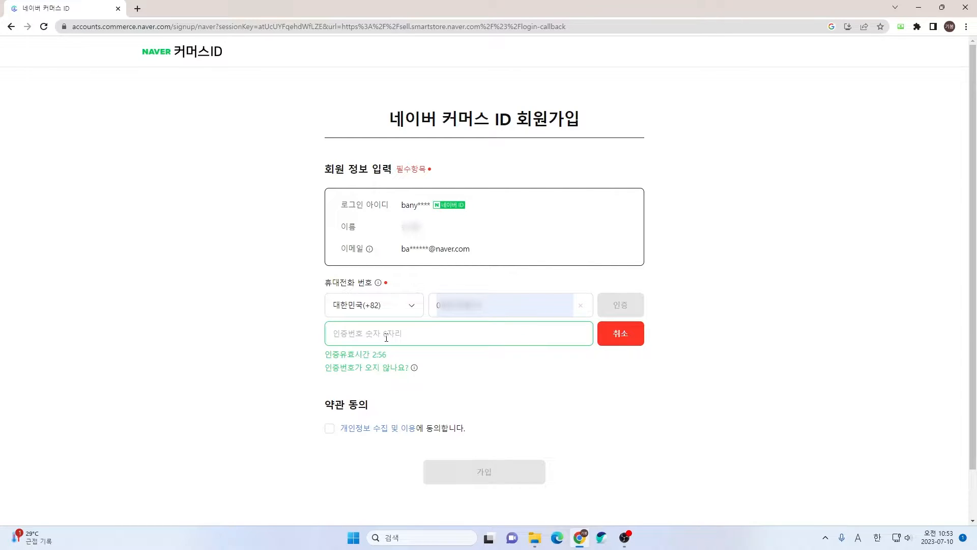
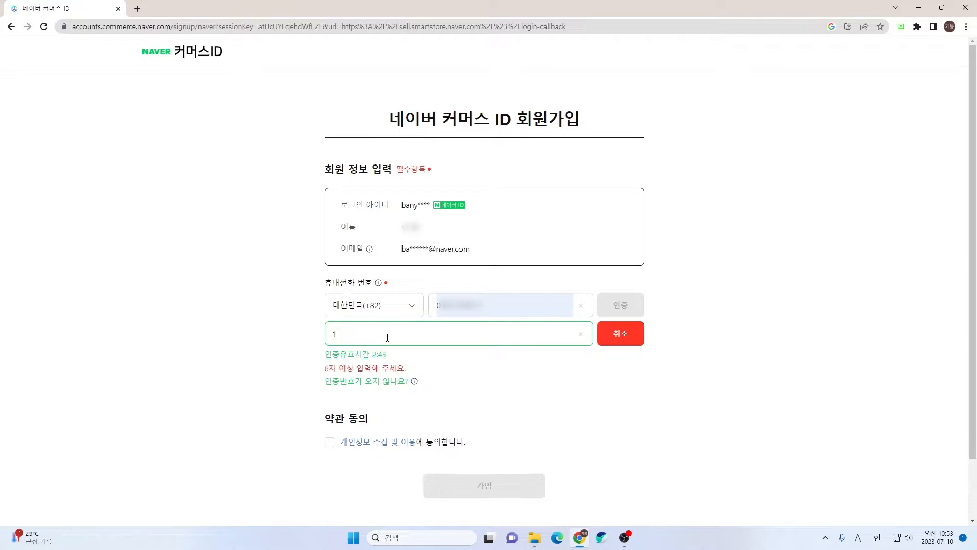
- Accept the privacy collection consent and complete the Commerce ID sign-up
{"action": "left_click", "coordinate": [334, 373]}
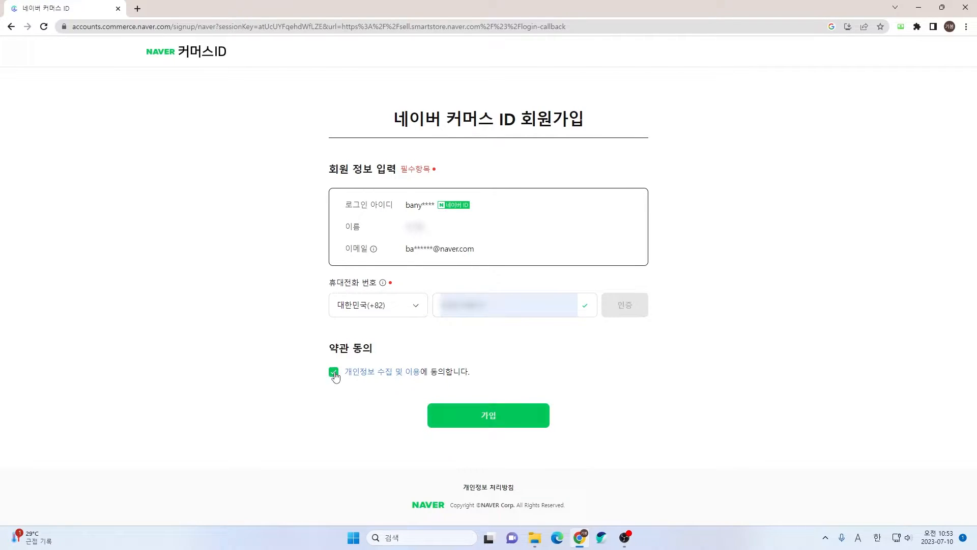
{"action": "left_click", "coordinate": [450, 419]}
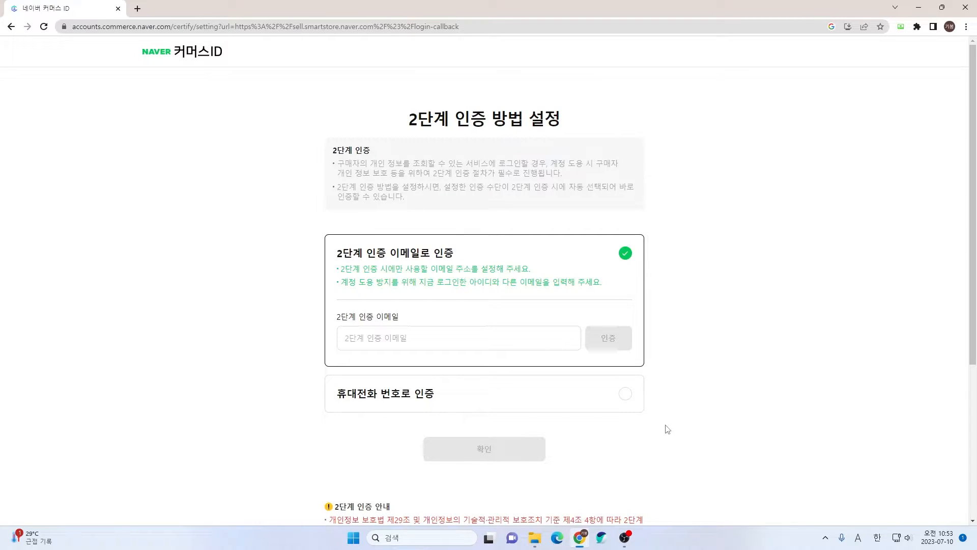
- Choose mobile phone as the two-step verification method and enter the verification code sent to it
{"action": "left_click", "coordinate": [629, 400]}
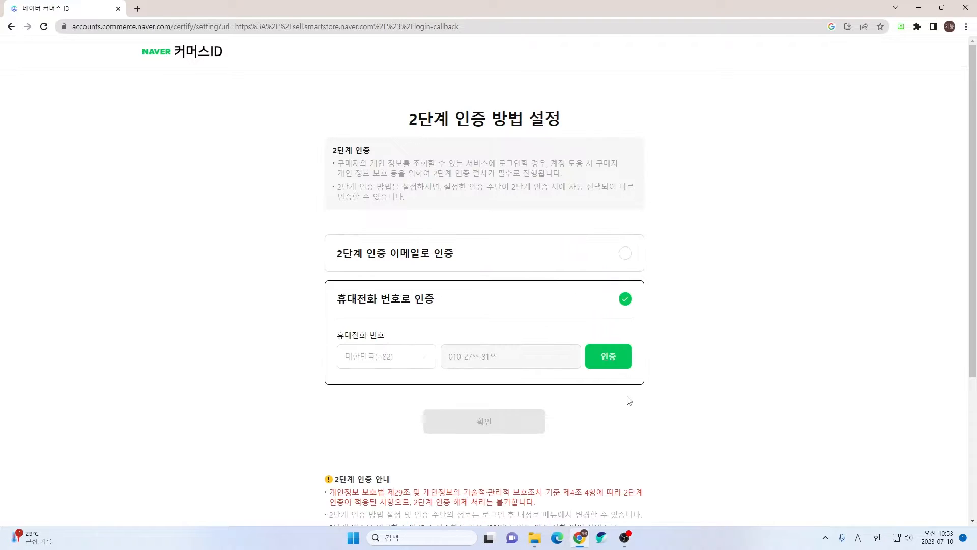
{"action": "left_click", "coordinate": [603, 359]}
{"action": "left_click", "coordinate": [489, 303]}
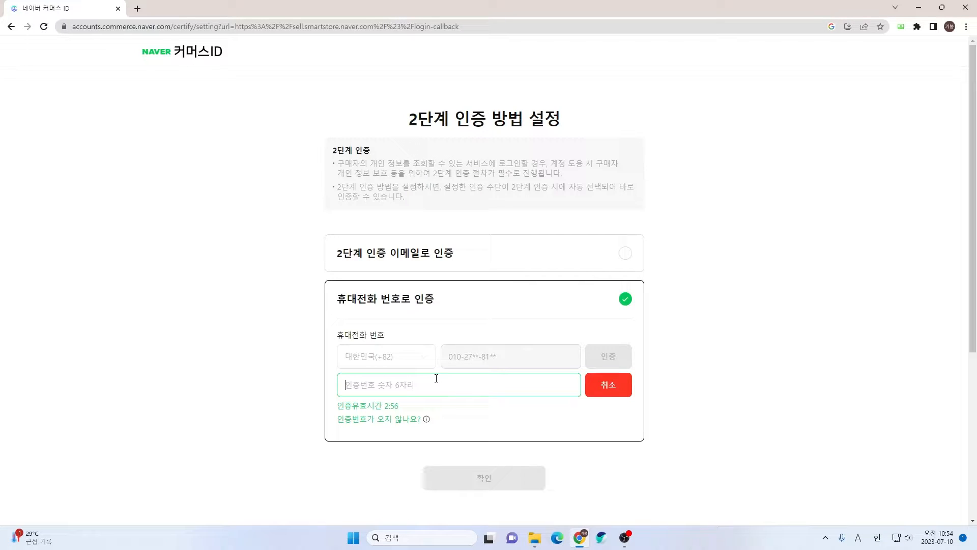
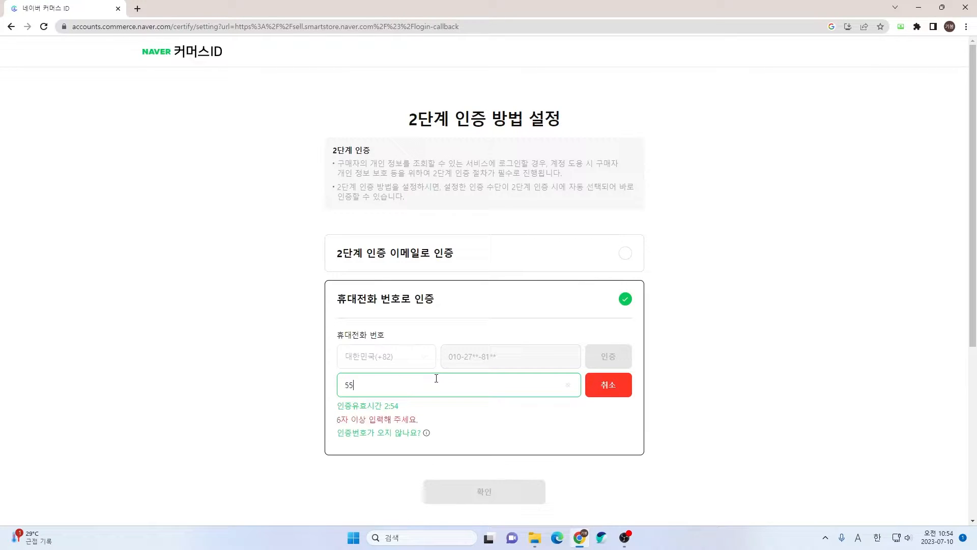
{"action": "left_click", "coordinate": [462, 420]}
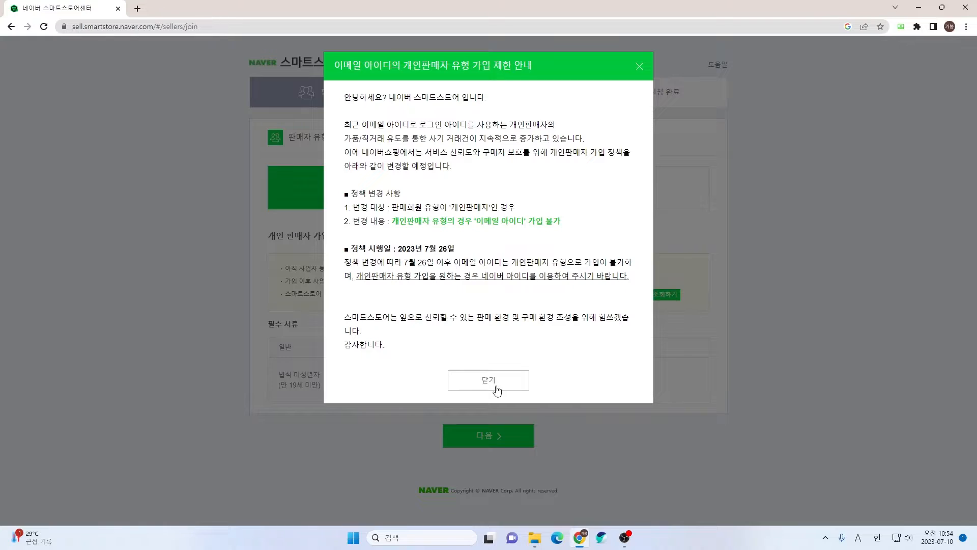
- Dismiss the email-ID notice and select the business (사업자) seller type to continue
{"action": "left_click", "coordinate": [488, 387]}
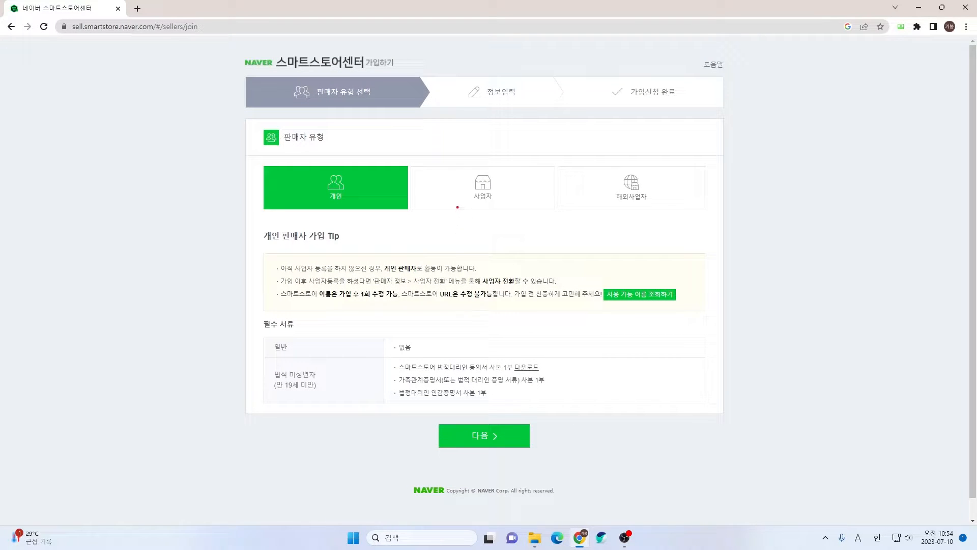
{"action": "left_click", "coordinate": [491, 198]}
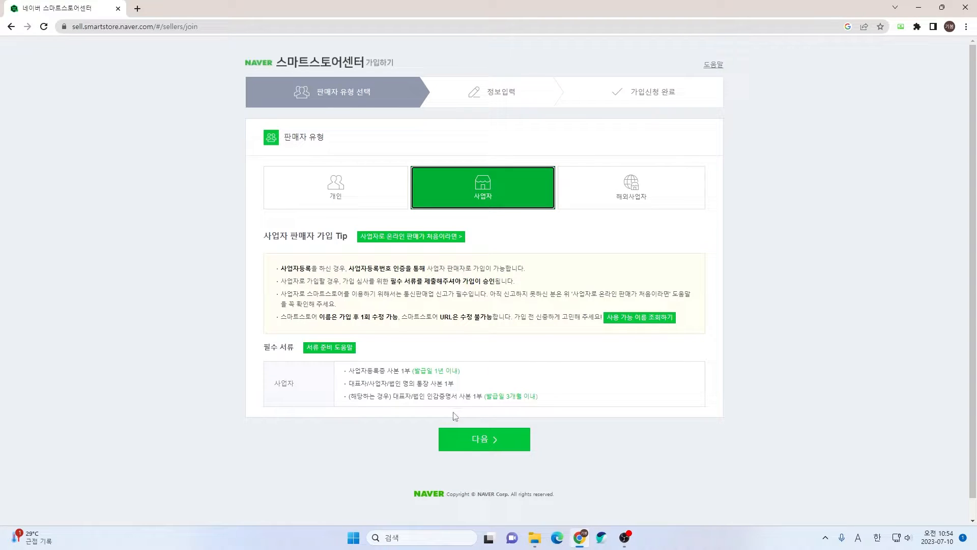
{"action": "left_click", "coordinate": [482, 444]}
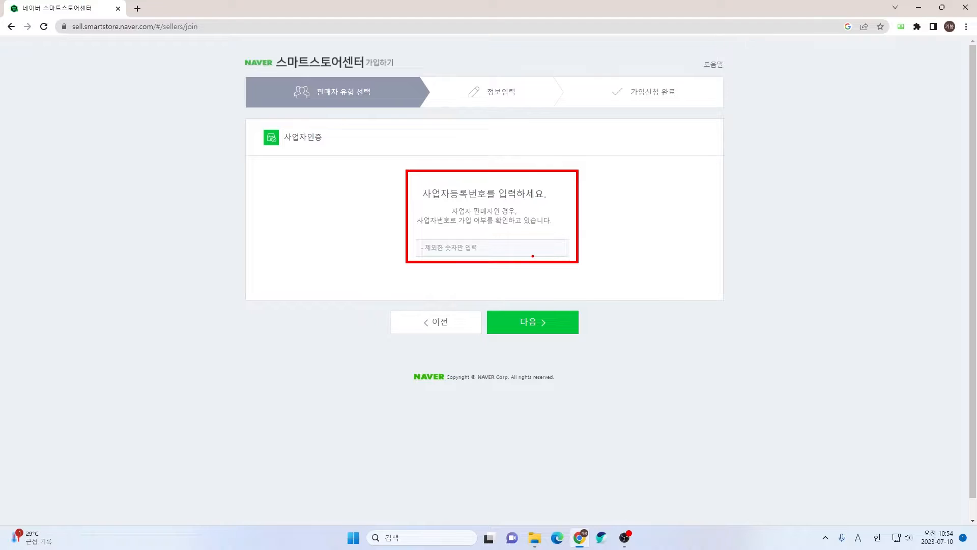
- Enter the business registration number and continue
{"action": "left_click", "coordinate": [482, 249]}
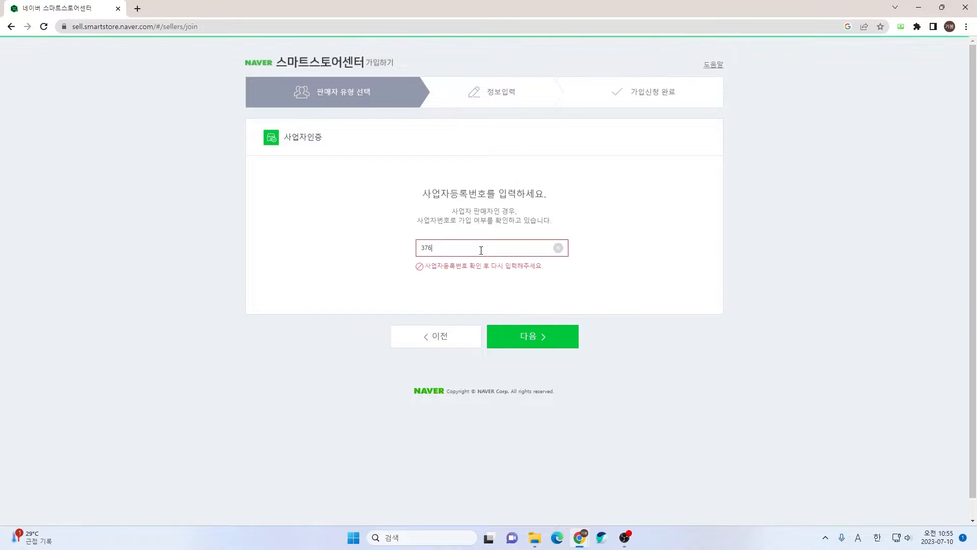
{"action": "left_click", "coordinate": [517, 314]}
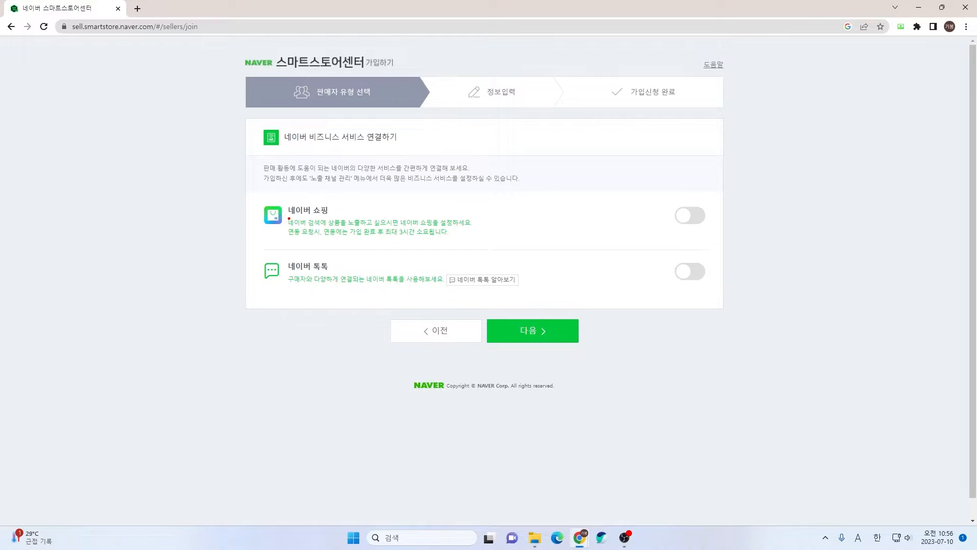
- Connect the Naver Shopping and Naver TalkTalk business services, confirming the shopping linkage notice
{"action": "left_click_drag", "start_coordinate": [288, 218], "coordinate": [330, 218]}
{"action": "left_click", "coordinate": [690, 214]}
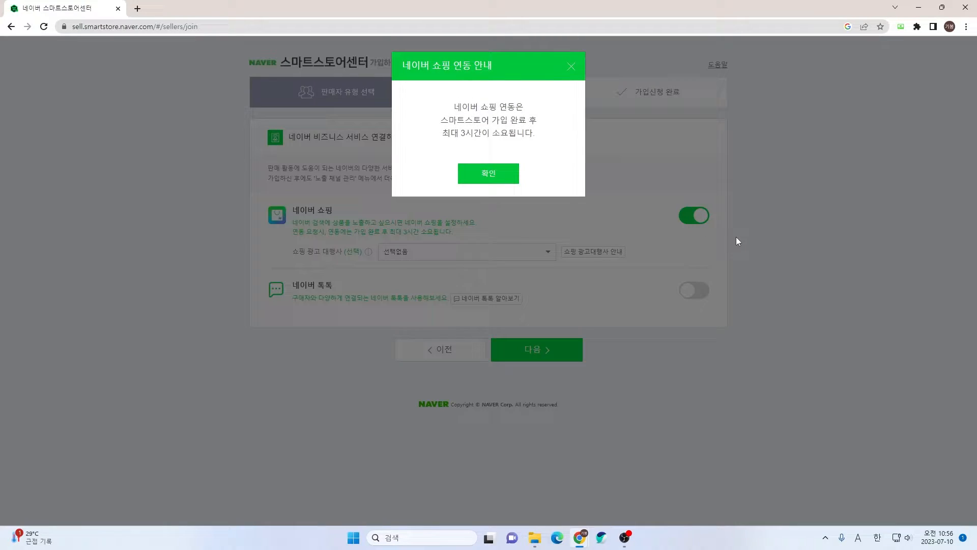
{"action": "left_click", "coordinate": [500, 181]}
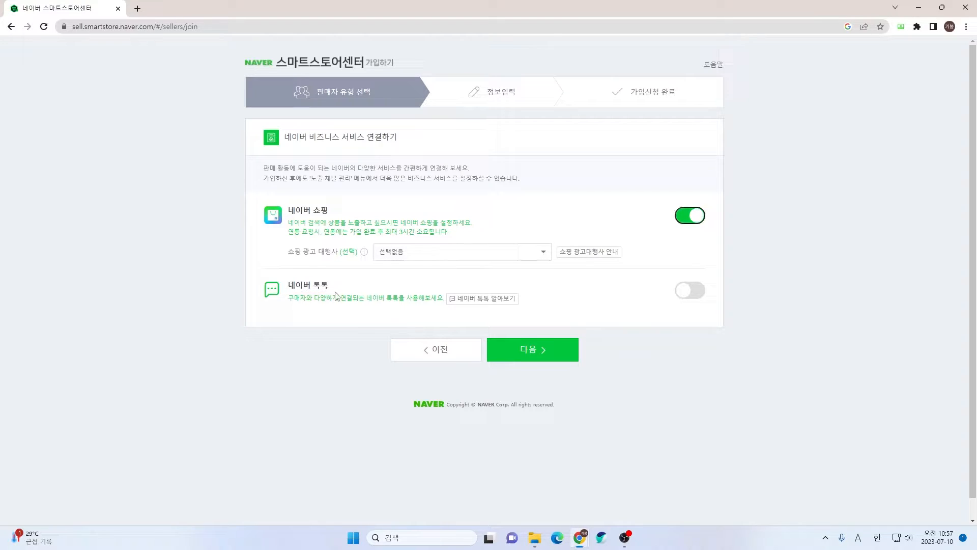
{"action": "left_click", "coordinate": [694, 299]}
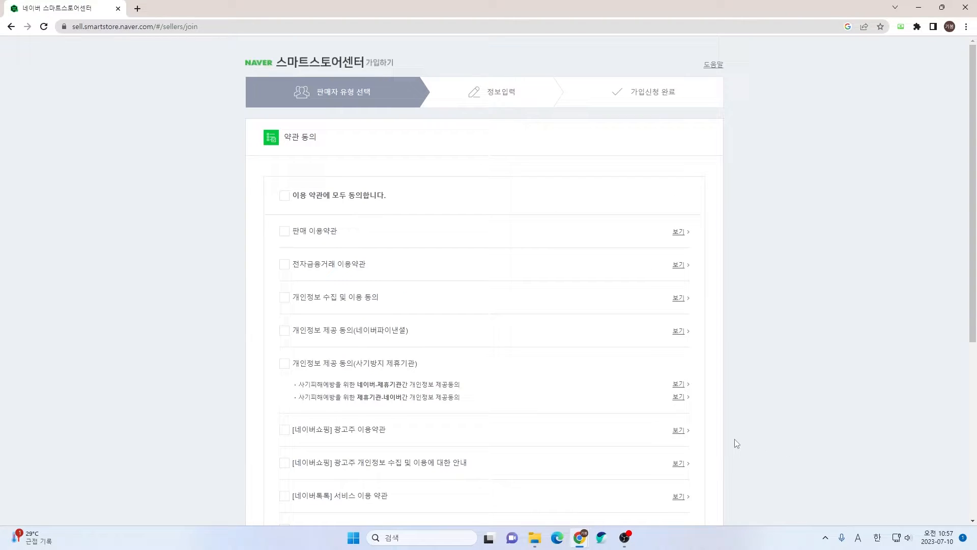
- Agree to all terms, deselect the optional TalkTalk consignment and promotional-info consents, and continue
{"action": "scroll", "coordinate": [738, 441], "scroll_direction": "down", "scroll_amount": 1}
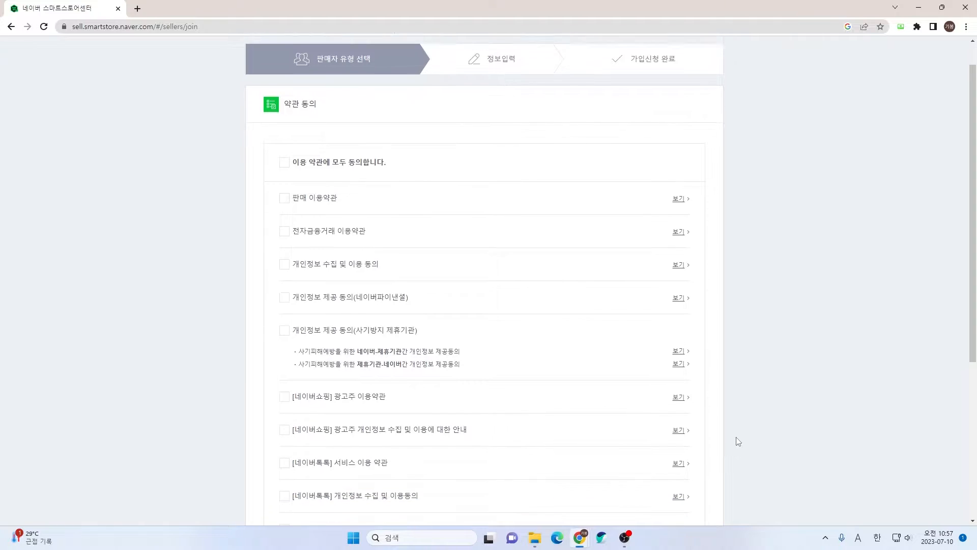
{"action": "left_click", "coordinate": [285, 146]}
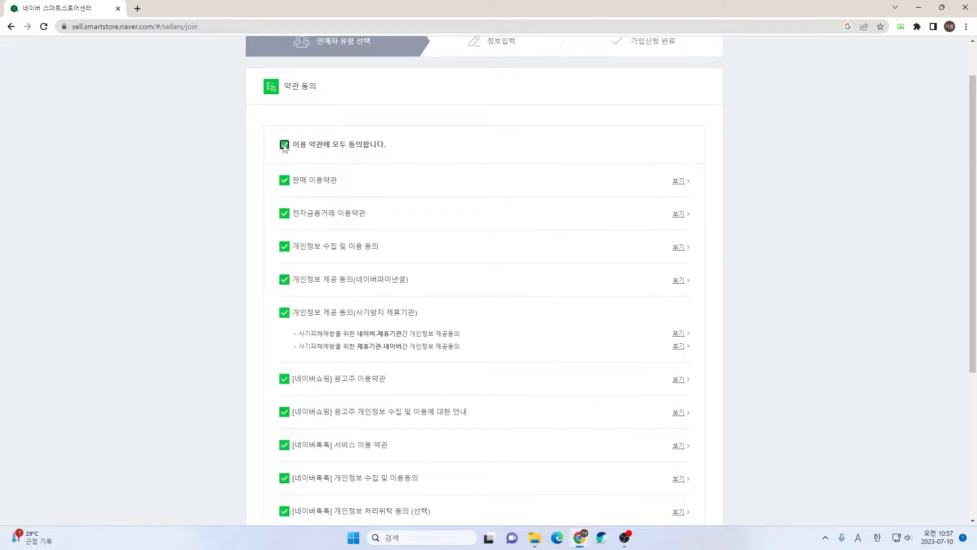
{"action": "scroll", "coordinate": [212, 251], "scroll_direction": "down", "scroll_amount": 3}
{"action": "scroll", "coordinate": [219, 256], "scroll_direction": "down", "scroll_amount": 2}
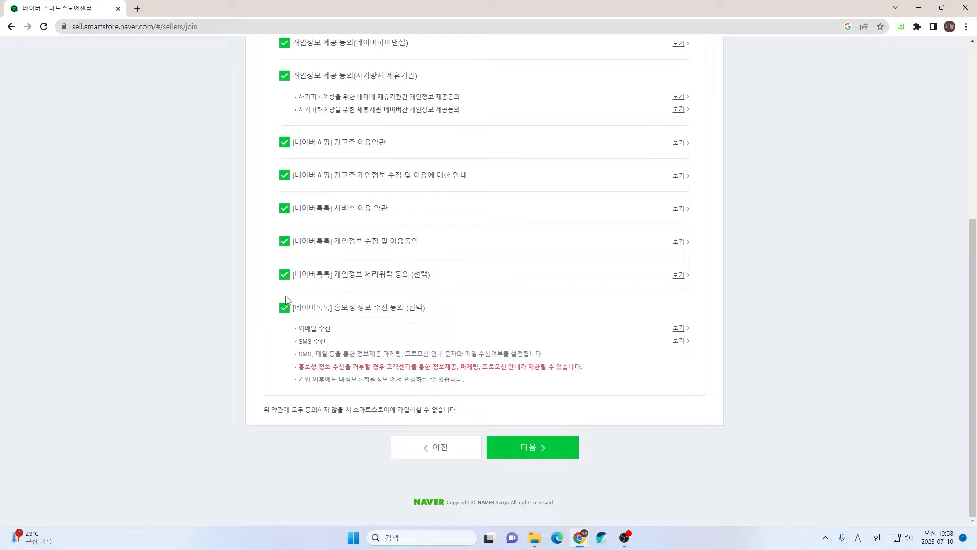
{"action": "left_click", "coordinate": [285, 278]}
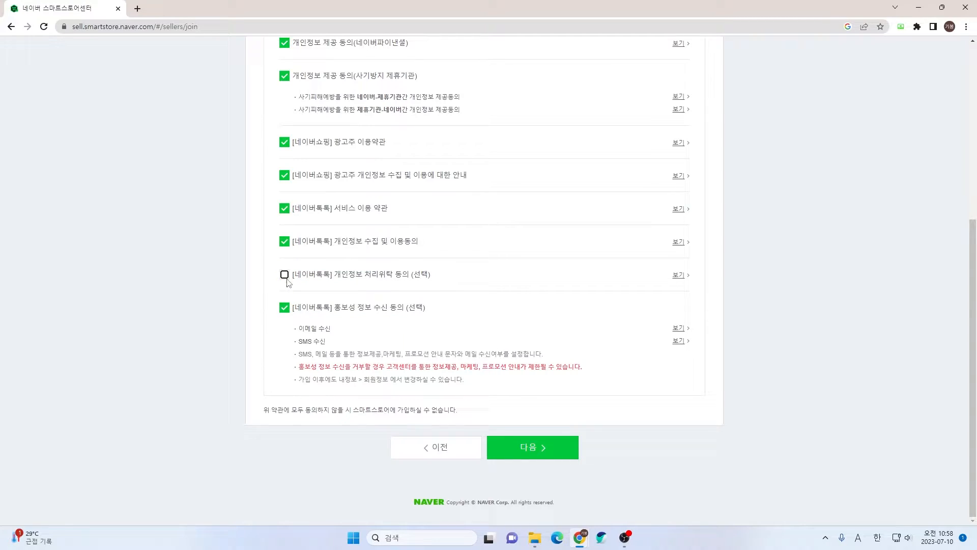
{"action": "left_click", "coordinate": [285, 308]}
{"action": "left_click", "coordinate": [516, 449]}
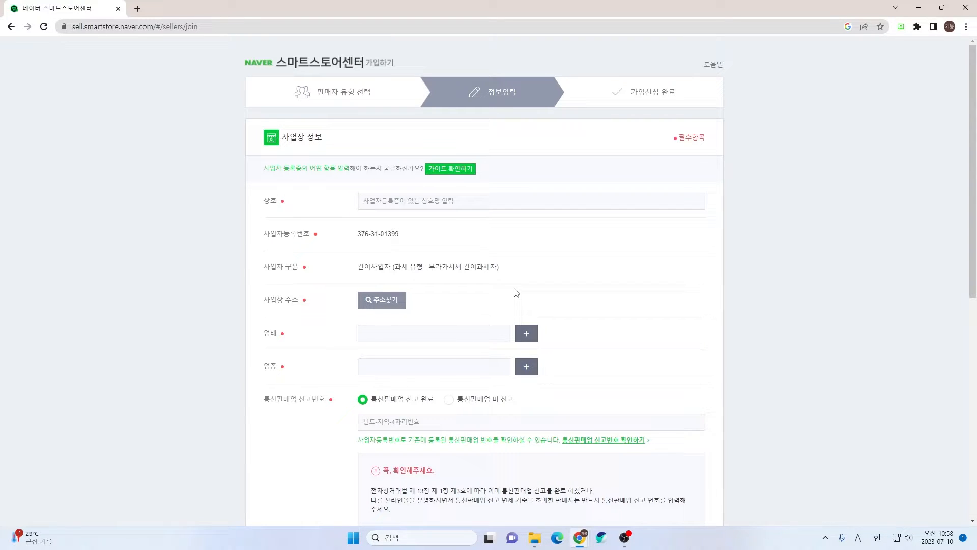
- Enter 리치파파 as the business name
{"action": "left_click", "coordinate": [381, 201]}
{"action": "type", "text": "리치파파"}
{"action": "scroll", "coordinate": [356, 229], "scroll_direction": "down", "scroll_amount": 2}
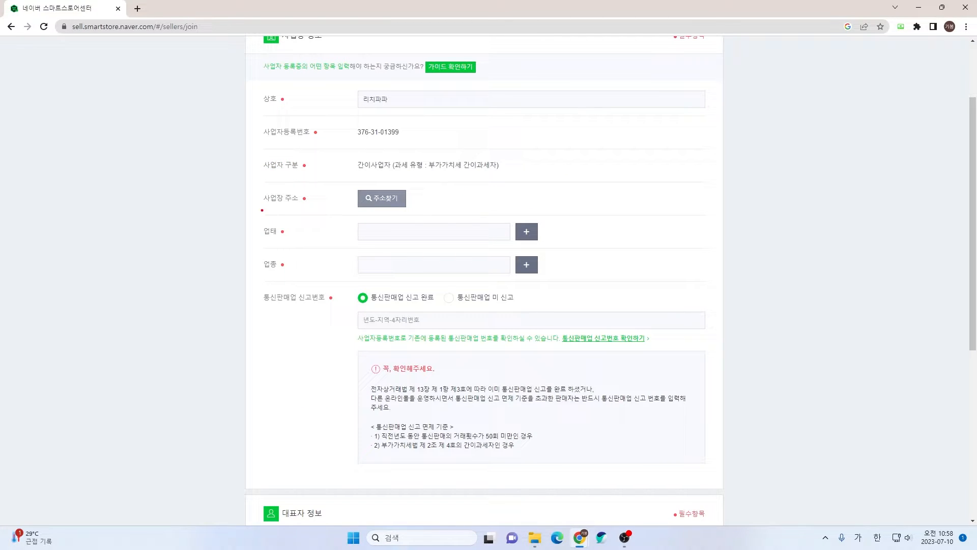
- Search for and fill in the business address
{"action": "left_click_drag", "start_coordinate": [262, 209], "coordinate": [471, 209]}
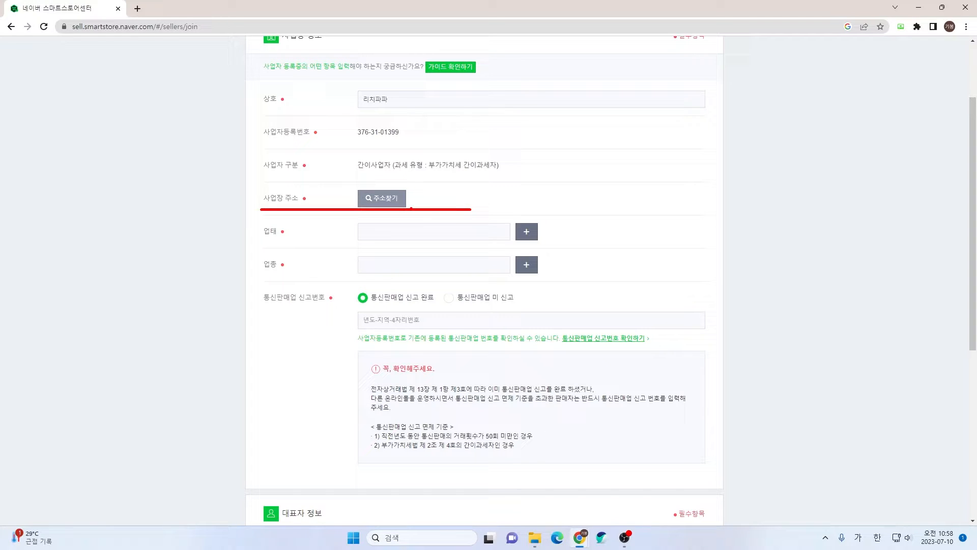
{"action": "left_click", "coordinate": [376, 200]}
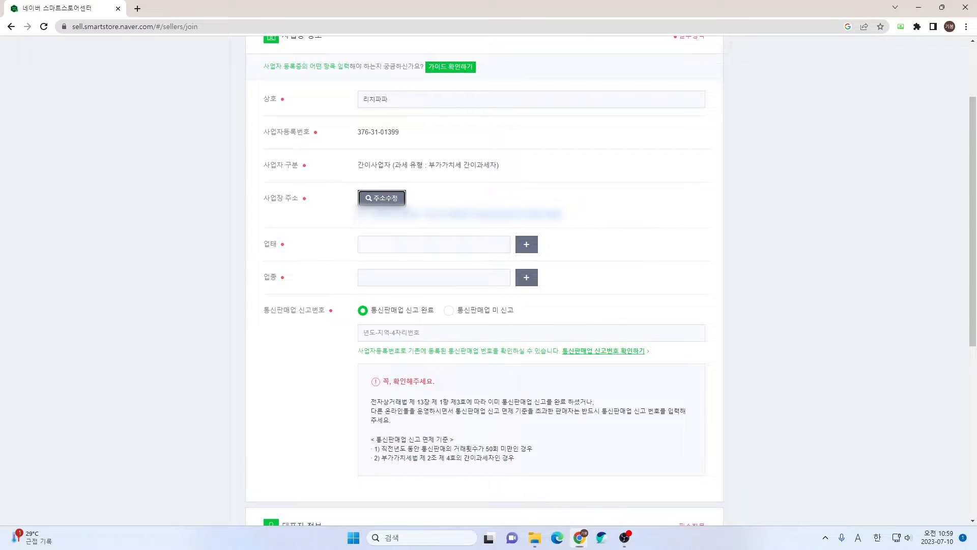
{"action": "left_click_drag", "start_coordinate": [265, 257], "coordinate": [293, 258]}
{"action": "left_click_drag", "start_coordinate": [264, 287], "coordinate": [286, 287]}
- Set the business type to 도매 및 소매업 and the business item to 전자상거래 소매업
{"action": "left_click", "coordinate": [398, 246]}
{"action": "type", "text": "도매 및 소매업"}
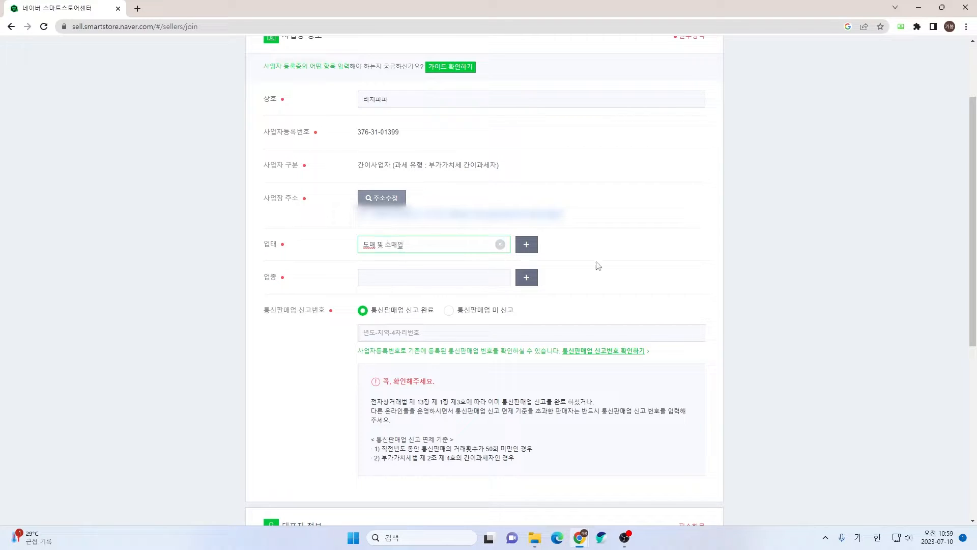
{"action": "left_click", "coordinate": [433, 277]}
{"action": "type", "text": "전자상거래 소매업"}
{"action": "left_click", "coordinate": [332, 356]}
{"action": "scroll", "coordinate": [332, 356], "scroll_direction": "down", "scroll_amount": 1}
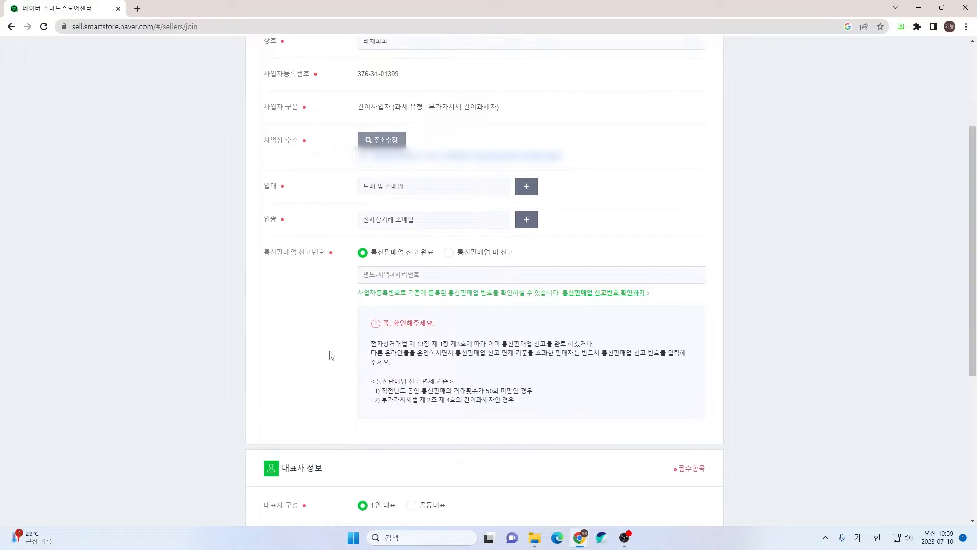
{"action": "scroll", "coordinate": [331, 355], "scroll_direction": "down", "scroll_amount": 1}
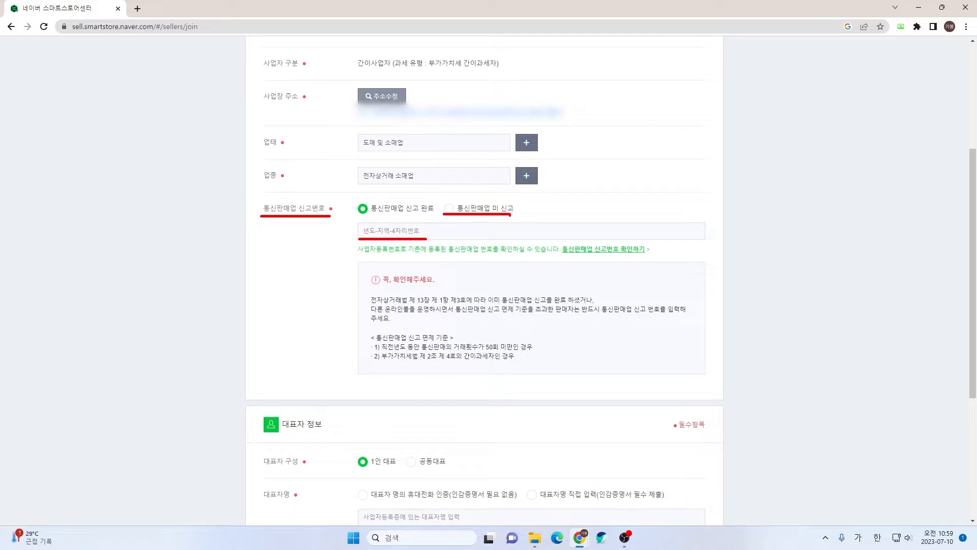
- Set the mail-order business report status to 통신판매업 미 신고
{"action": "left_click", "coordinate": [449, 210]}
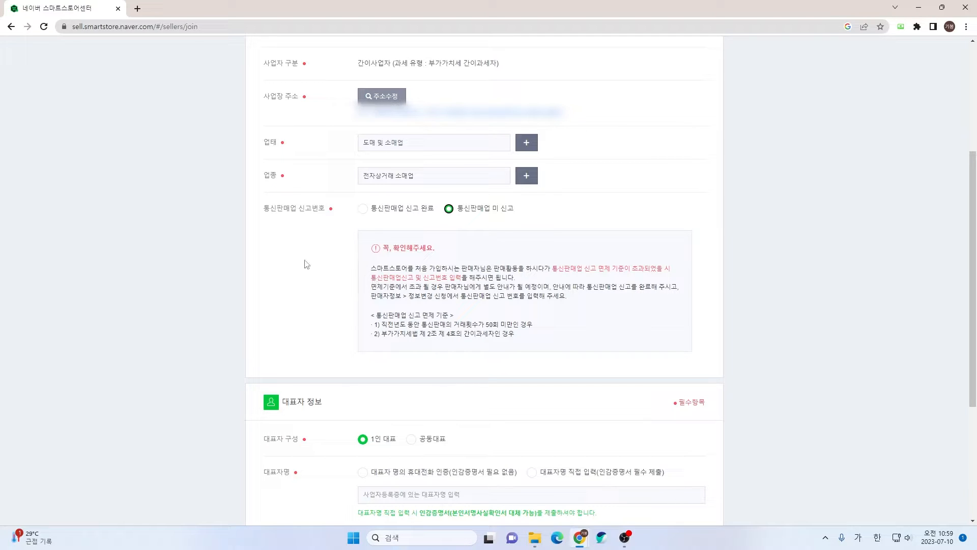
{"action": "scroll", "coordinate": [306, 264], "scroll_direction": "down", "scroll_amount": 4}
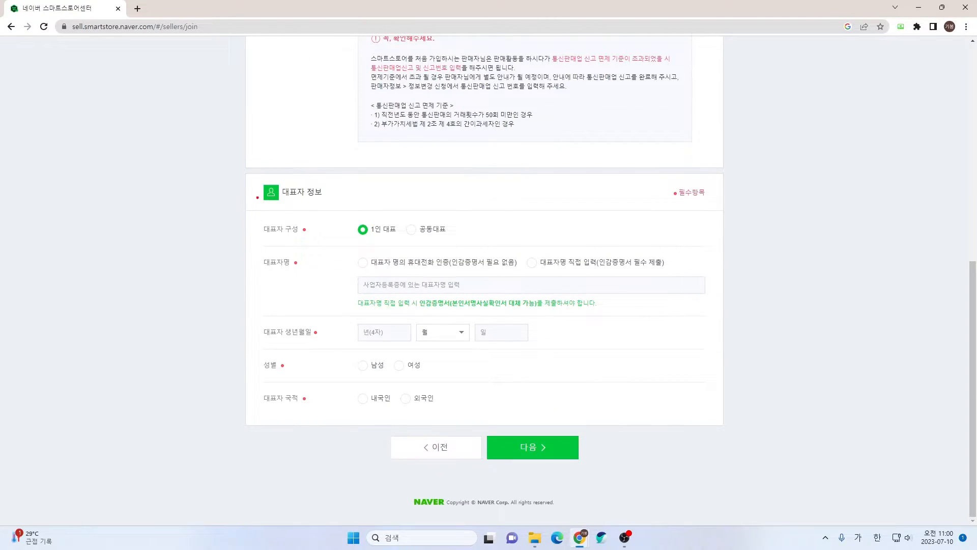
- Verify the representative through mobile phone authentication, entering the verification code, and continue to the store information page
{"action": "mouse_move", "coordinate": [257, 196]}
{"action": "left_mouse_down"}
{"action": "mouse_move", "coordinate": [240, 363]}
{"action": "mouse_move", "coordinate": [251, 411]}
{"action": "left_mouse_up"}
{"action": "left_click", "coordinate": [363, 262]}
{"action": "left_click", "coordinate": [76, 241]}
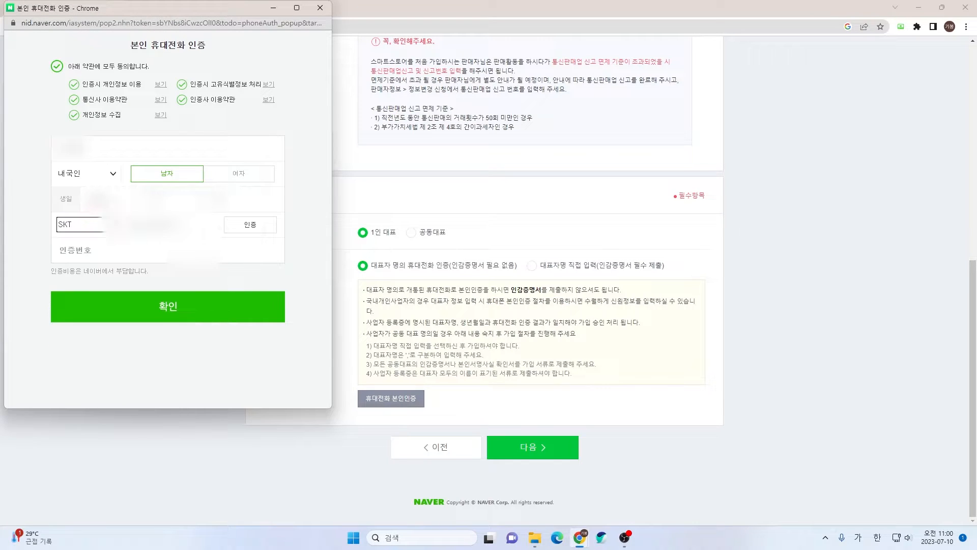
{"action": "left_click", "coordinate": [75, 255]}
{"action": "left_click", "coordinate": [246, 224]}
{"action": "left_click", "coordinate": [118, 264]}
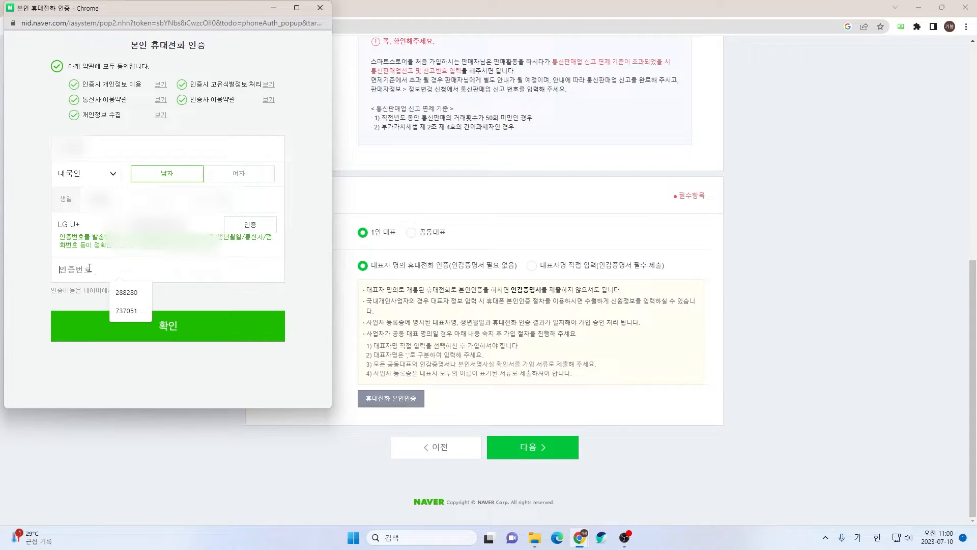
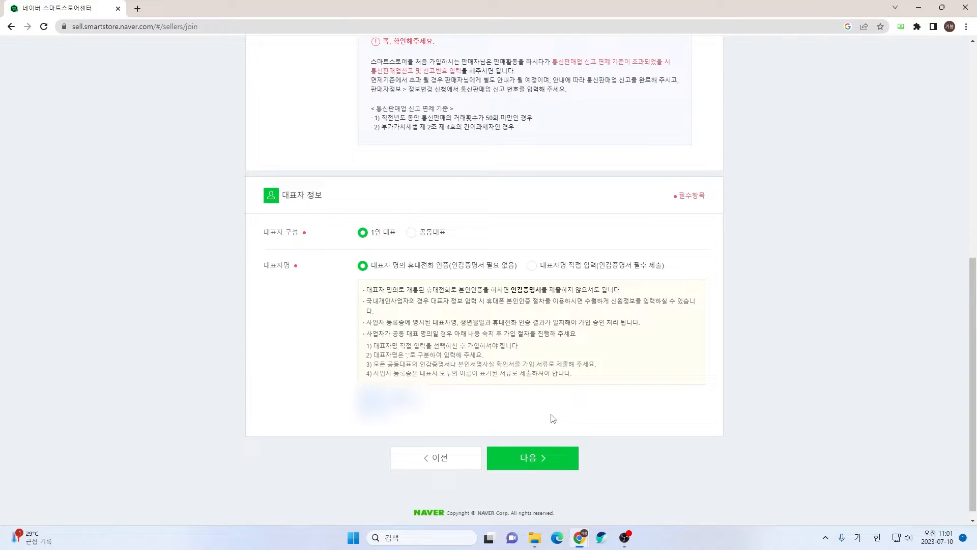
{"action": "left_click", "coordinate": [558, 469]}
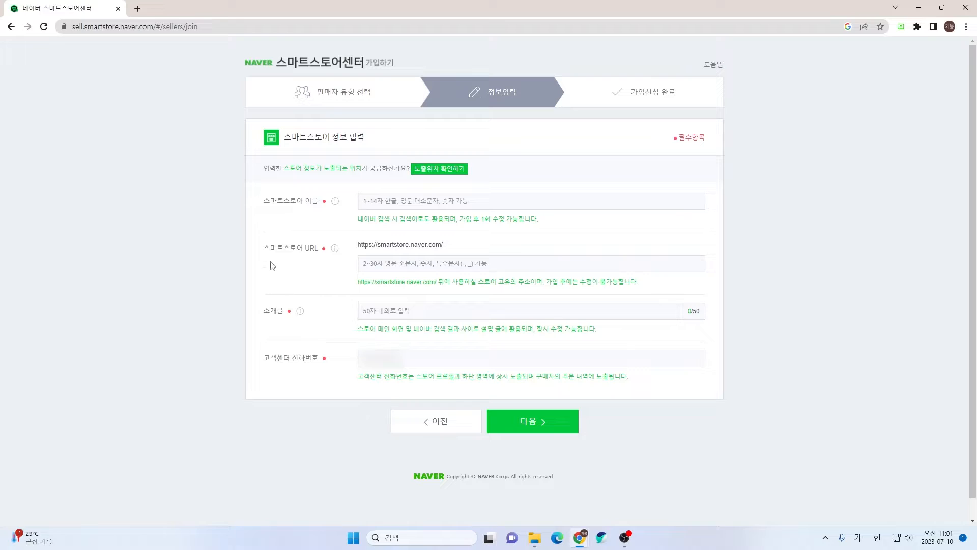
- Enter 리치파 as the Smart Store name
{"action": "left_click_drag", "start_coordinate": [258, 210], "coordinate": [338, 208]}
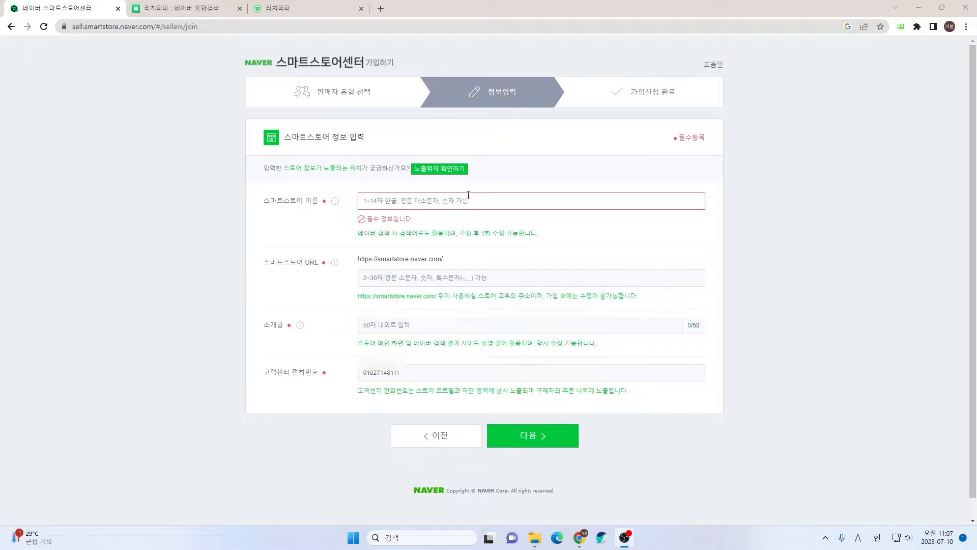
{"action": "left_click", "coordinate": [469, 200]}
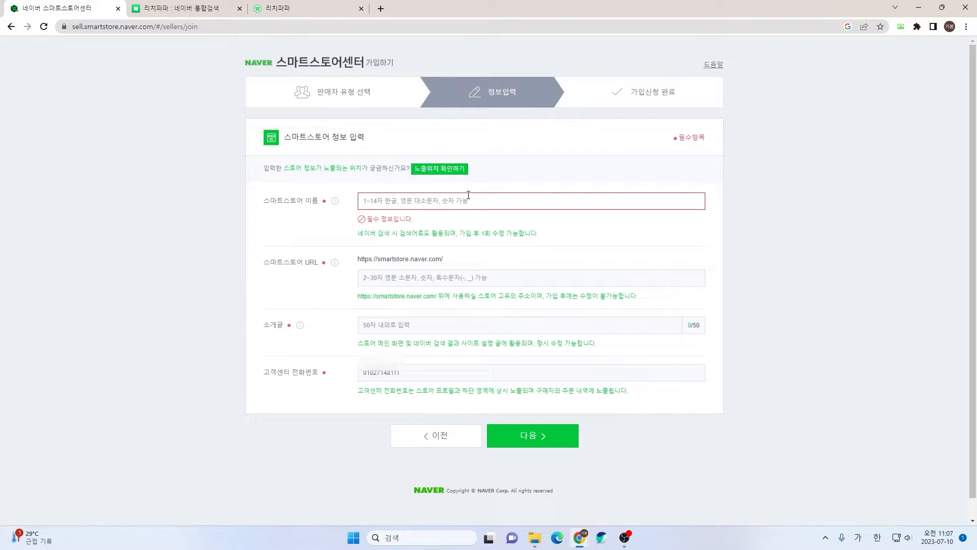
{"action": "type", "text": "리리"}
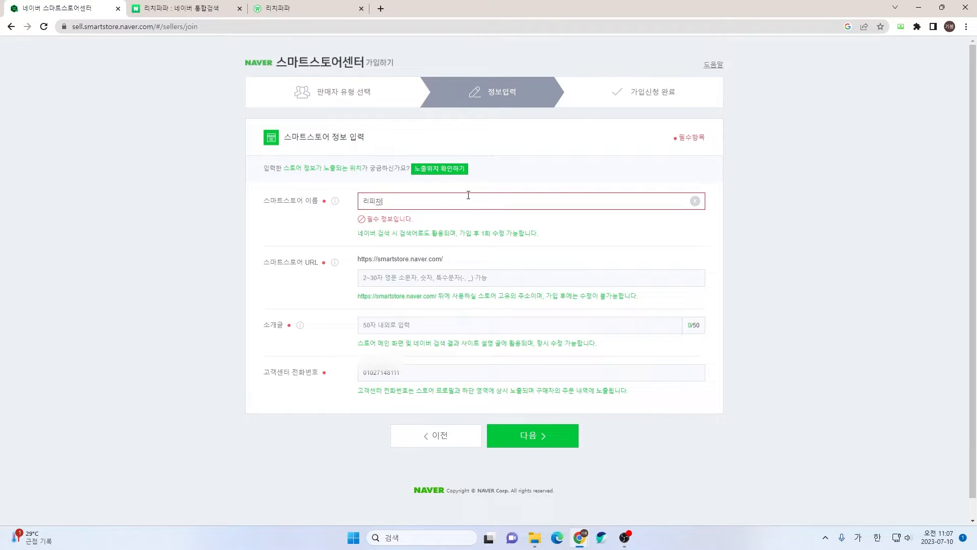
{"action": "key", "text": "BackSpace"}
{"action": "type", "text": "치파"}
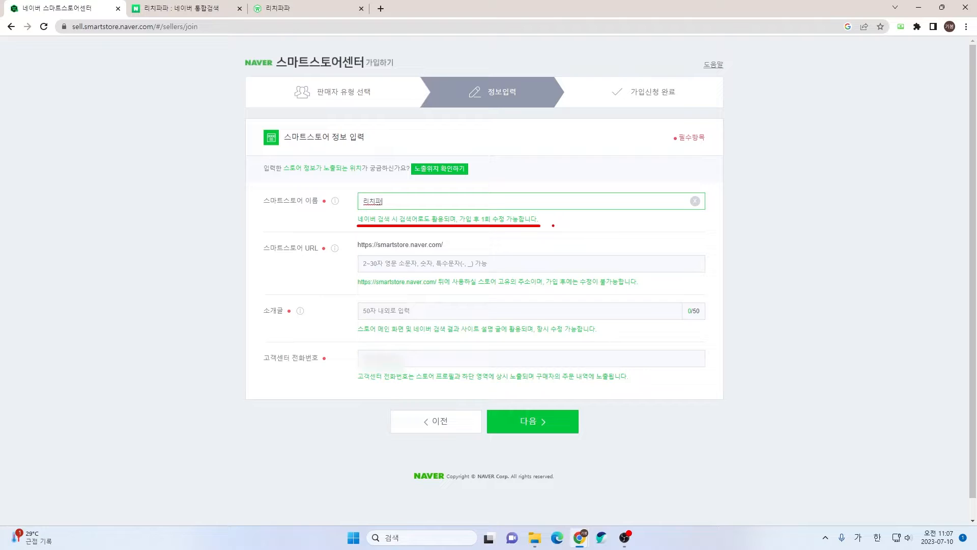
{"action": "key", "text": "BackSpace"}
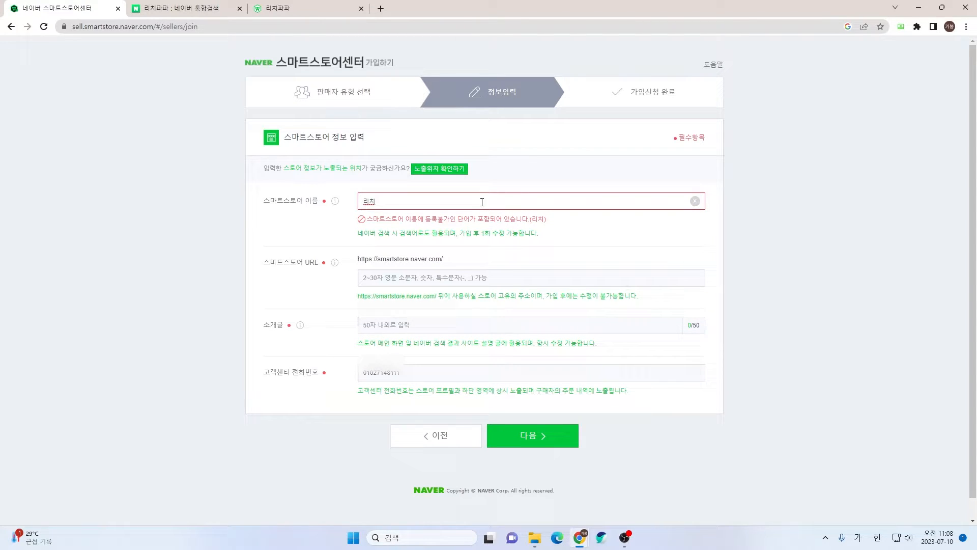
{"action": "type", "text": "파파"}
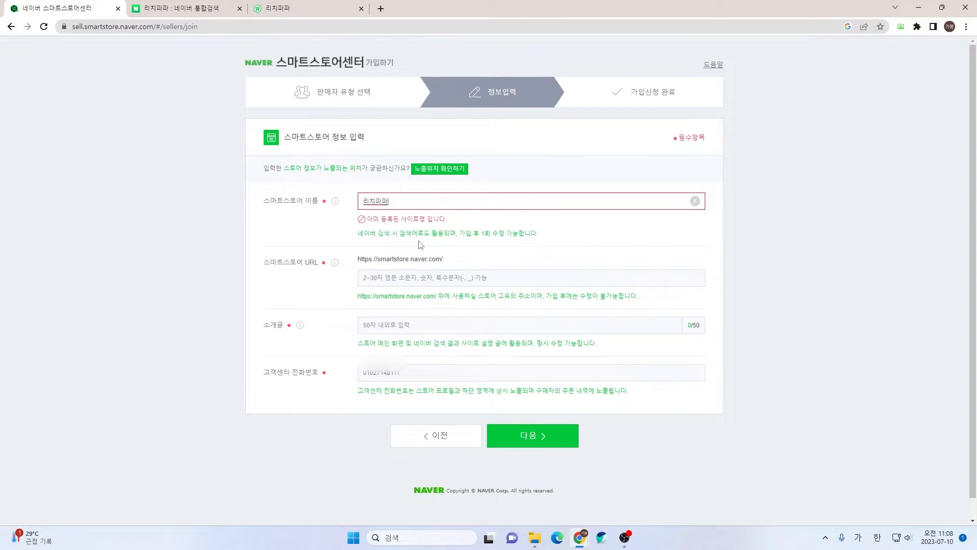
{"action": "key", "text": "ctrl+2"}
{"action": "left_click_drag", "start_coordinate": [354, 226], "coordinate": [450, 226]}
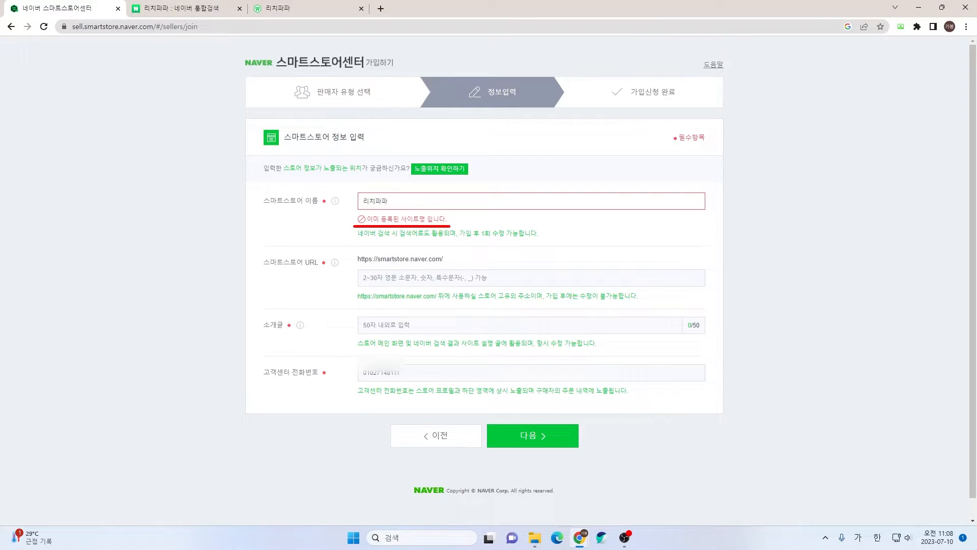
{"action": "key", "text": "Escape"}
{"action": "left_click", "coordinate": [408, 205]}
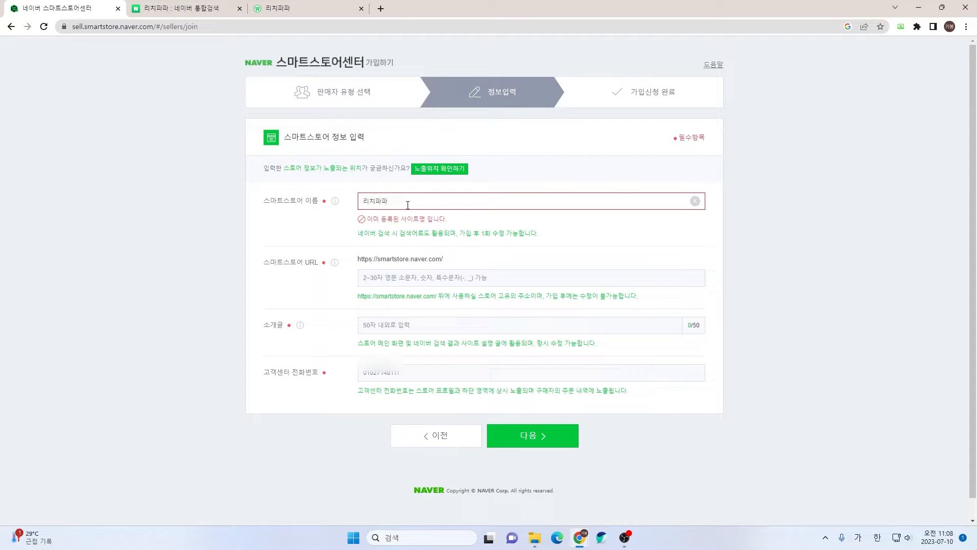
{"action": "key", "text": "BackSpace"}
- Review the notes on when the store name and store URL can be changed
{"action": "left_click", "coordinate": [407, 236]}
{"action": "key", "text": "ctrl+2"}
{"action": "left_click_drag", "start_coordinate": [265, 256], "coordinate": [327, 257]}
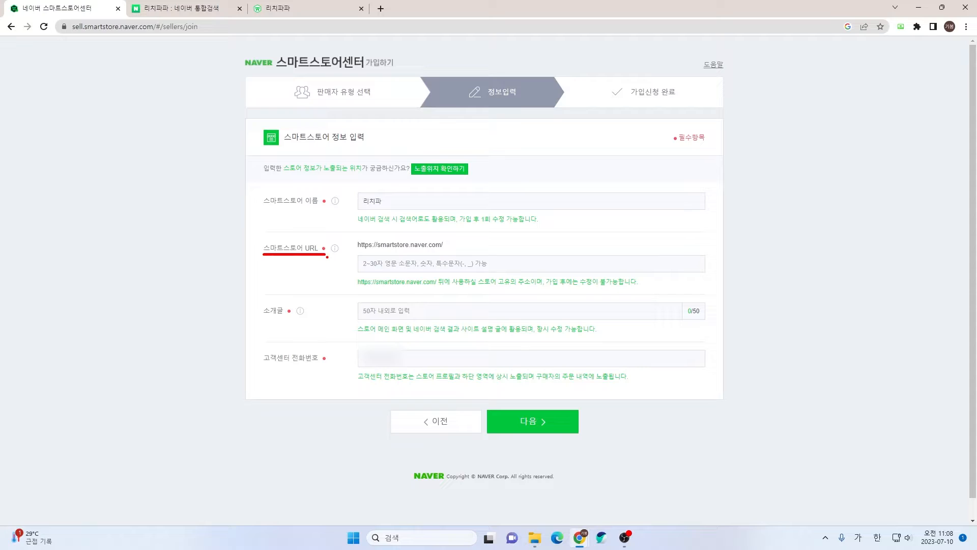
{"action": "left_click_drag", "start_coordinate": [545, 290], "coordinate": [650, 288]}
{"action": "key", "text": "Escape"}
{"action": "key", "text": "ctrl+2"}
{"action": "left_click_drag", "start_coordinate": [261, 206], "coordinate": [331, 207]}
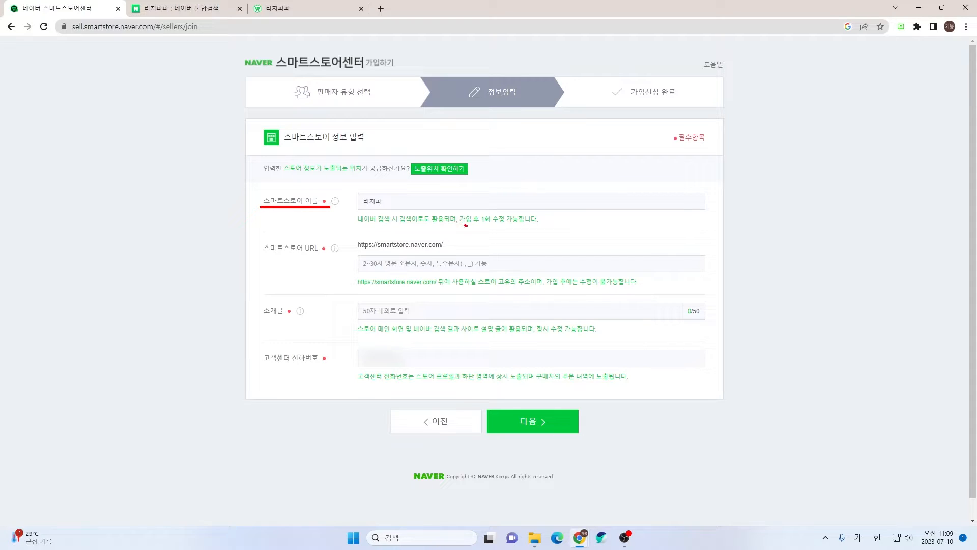
{"action": "left_click_drag", "start_coordinate": [465, 225], "coordinate": [539, 224]}
{"action": "left_click_drag", "start_coordinate": [295, 254], "coordinate": [329, 254]}
{"action": "left_click_drag", "start_coordinate": [564, 288], "coordinate": [632, 286]}
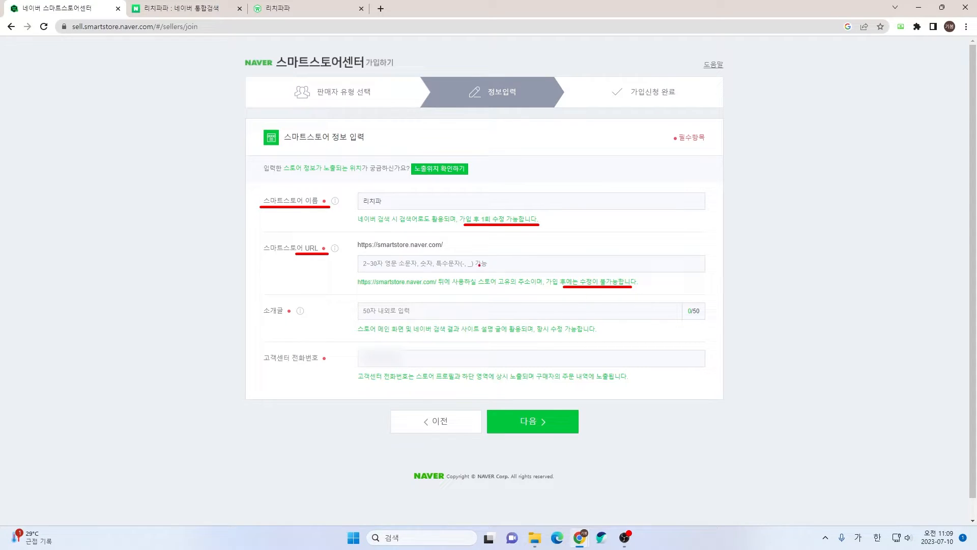
{"action": "key", "text": "Escape"}
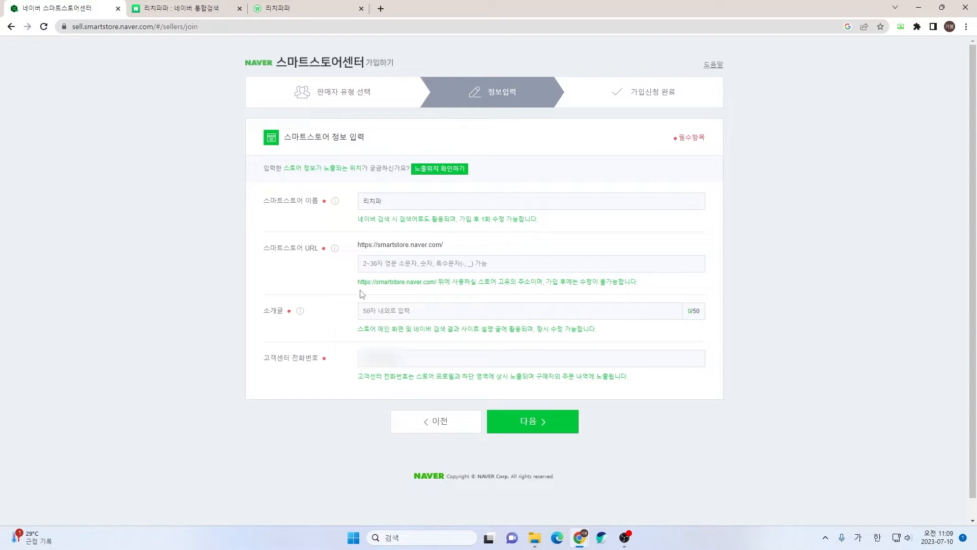
- Set the Smart Store URL to richpa
{"action": "key", "text": "ctrl+2"}
{"action": "left_click_drag", "start_coordinate": [383, 271], "coordinate": [481, 270]}
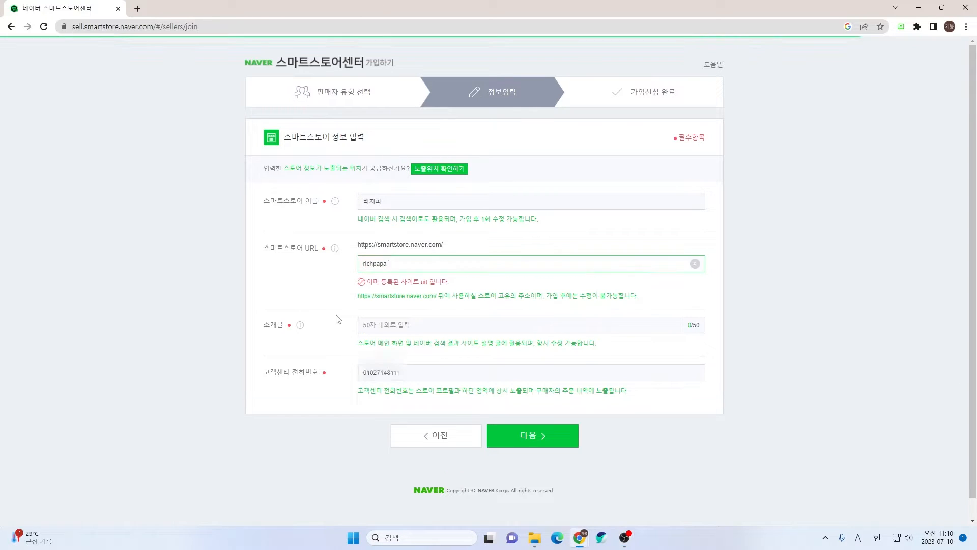
{"action": "key", "text": "BackSpace"}
{"action": "key", "text": "BackSpace"}
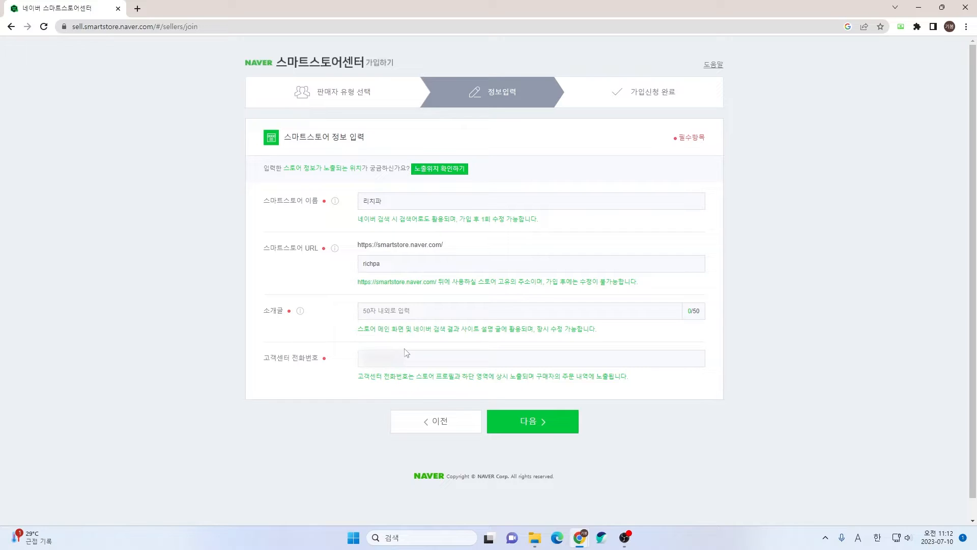
- Enter the introduction 생활에 편리한 제품들만 제공해드립니다 and continue to the next page
{"action": "left_click", "coordinate": [406, 307]}
{"action": "type", "text": "생활에 편리한 제품들만 제"}
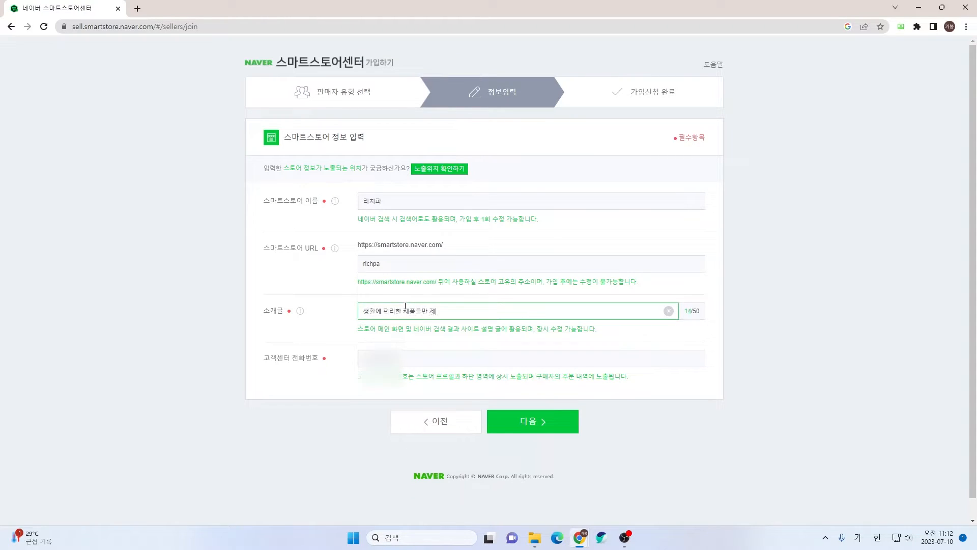
{"action": "type", "text": "공해드립니다"}
{"action": "left_click", "coordinate": [383, 380]}
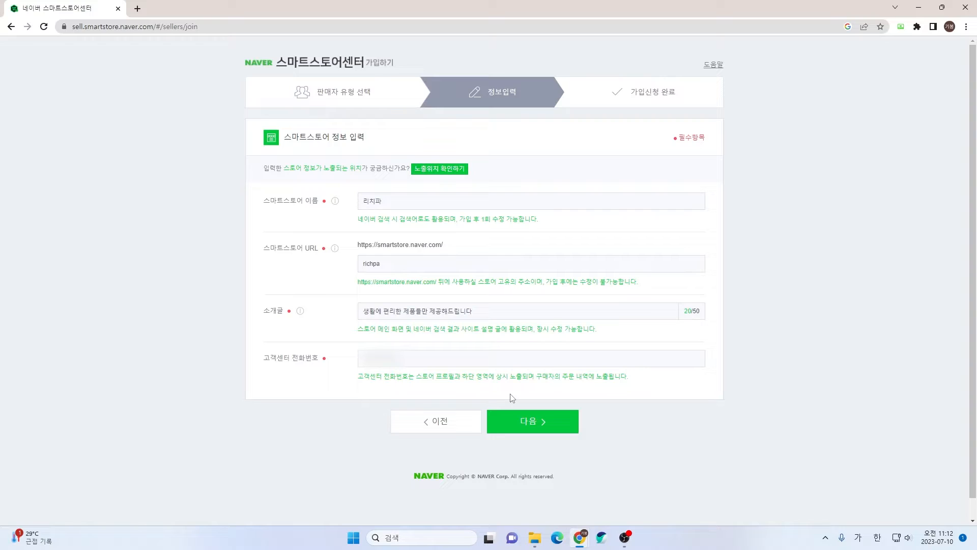
{"action": "left_click", "coordinate": [511, 423]}
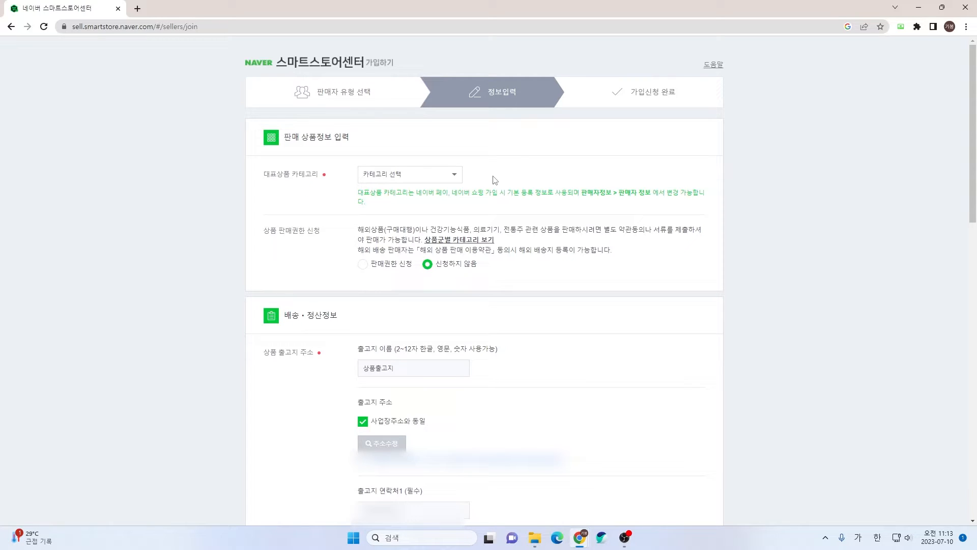
- Examine the representative product category, shipping address and return address settings
{"action": "left_click", "coordinate": [457, 178]}
{"action": "left_click_drag", "start_coordinate": [263, 239], "coordinate": [332, 239]}
{"action": "left_click_drag", "start_coordinate": [417, 270], "coordinate": [488, 269]}
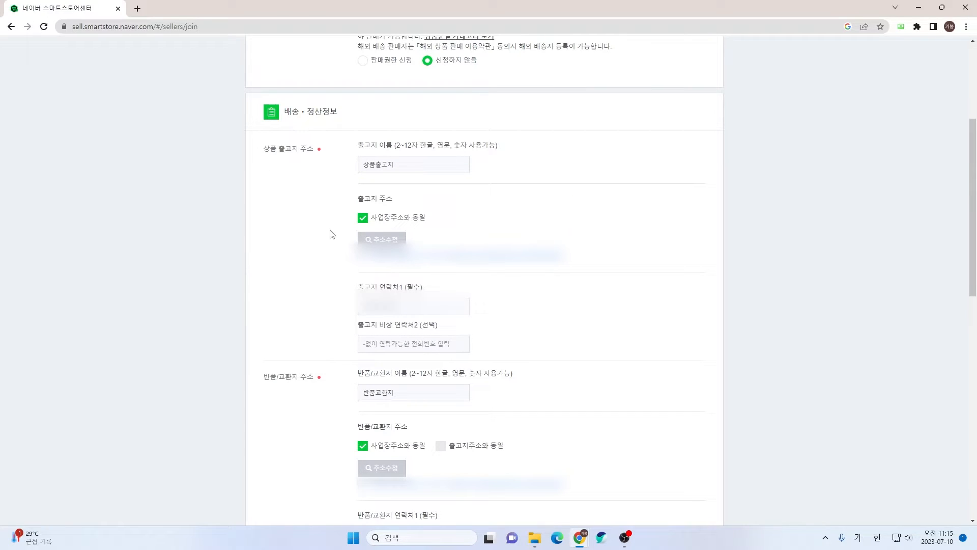
{"action": "scroll", "coordinate": [329, 235], "scroll_direction": "down", "scroll_amount": 1}
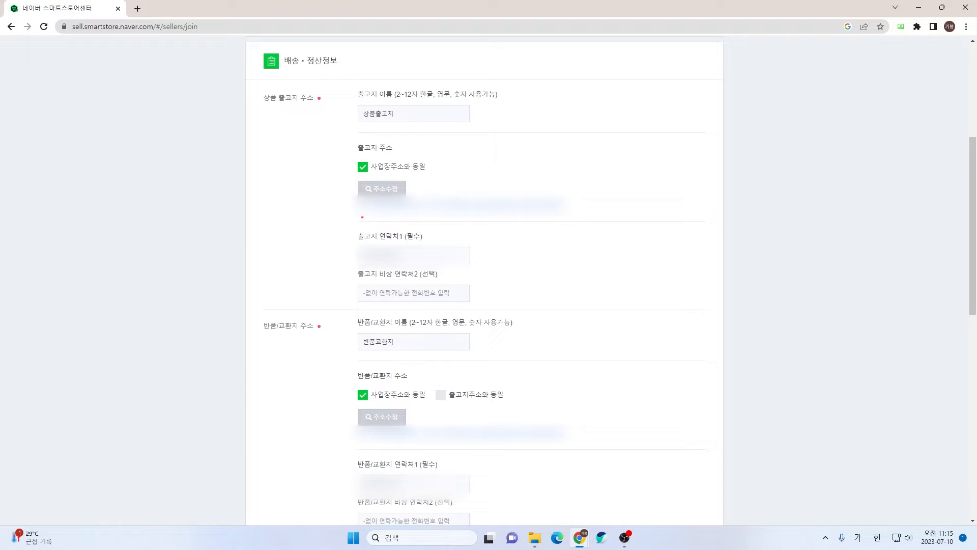
{"action": "left_click_drag", "start_coordinate": [352, 213], "coordinate": [569, 213]}
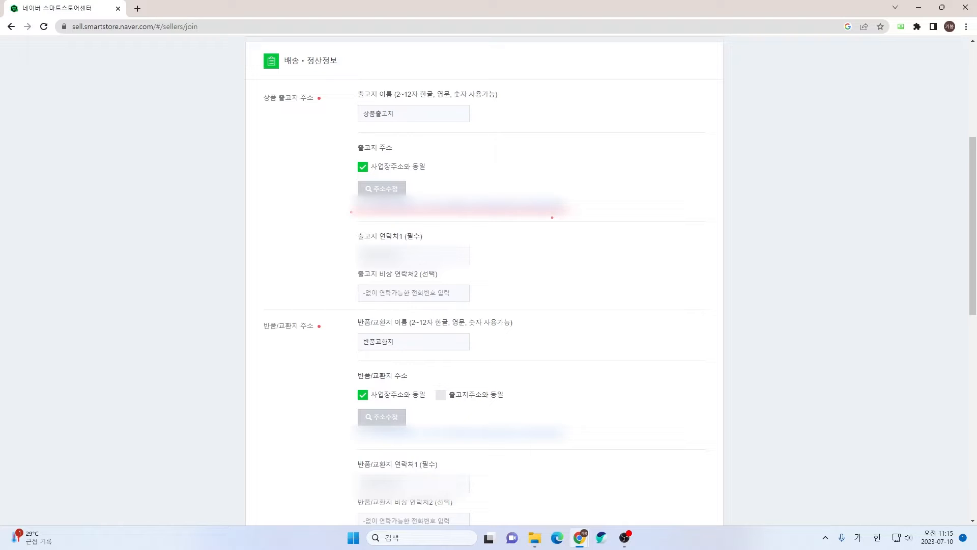
{"action": "left_click", "coordinate": [364, 167]}
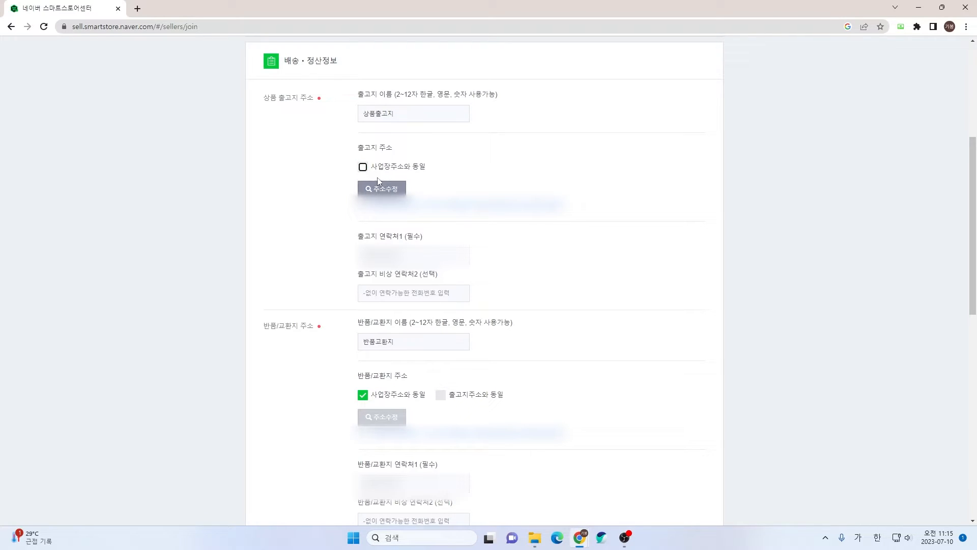
{"action": "left_click", "coordinate": [363, 168]}
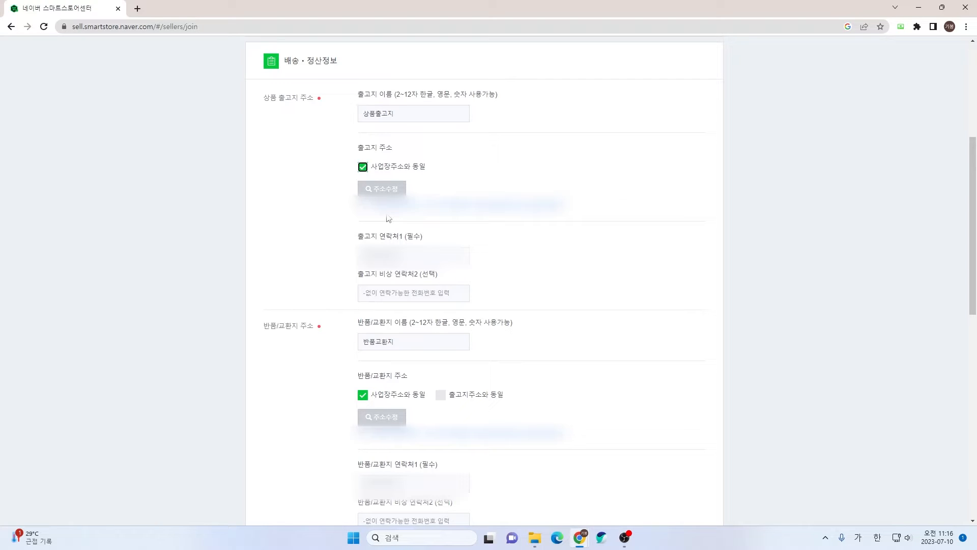
{"action": "scroll", "coordinate": [308, 297], "scroll_direction": "down", "scroll_amount": 3}
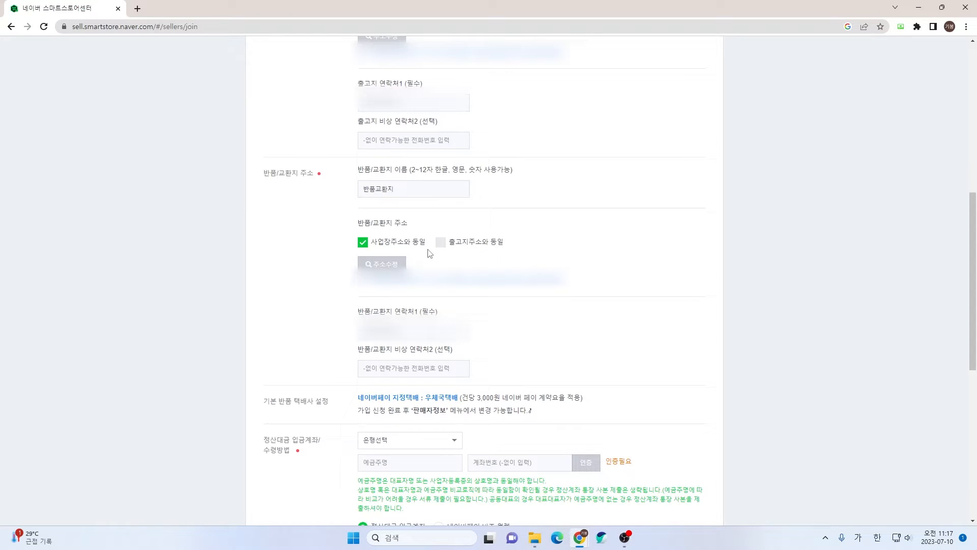
{"action": "left_click", "coordinate": [363, 244]}
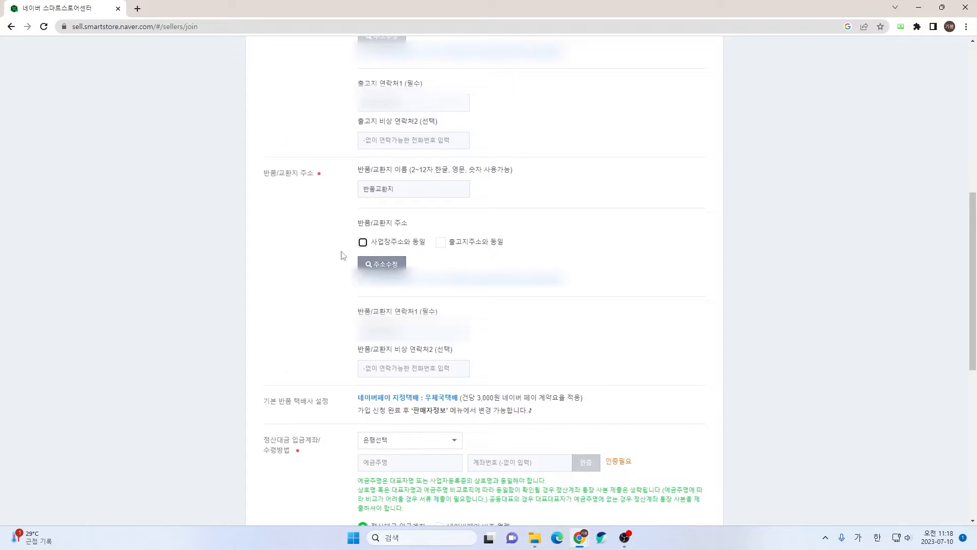
{"action": "left_click", "coordinate": [363, 242]}
{"action": "scroll", "coordinate": [362, 242], "scroll_direction": "down", "scroll_amount": 4}
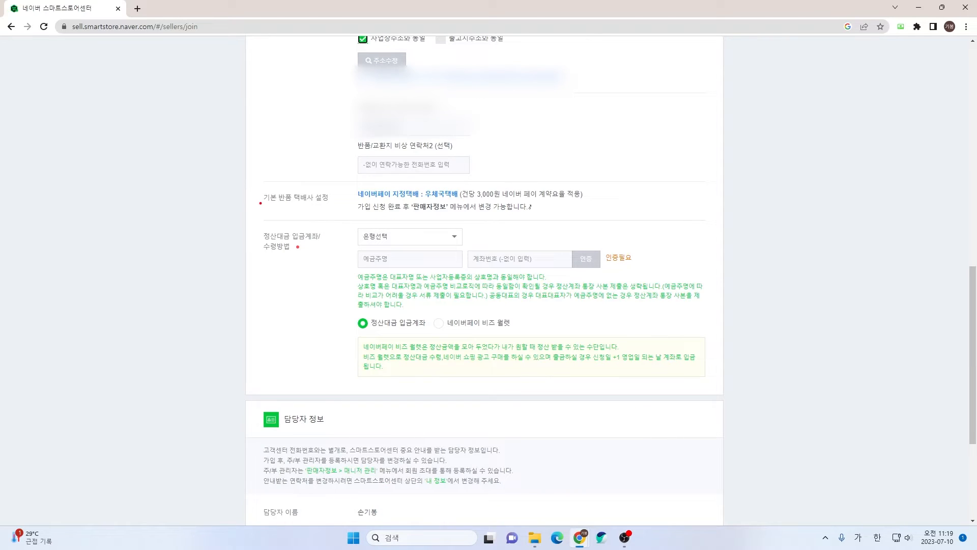
- Review the default return courier and settlement account requirements
{"action": "left_click_drag", "start_coordinate": [260, 203], "coordinate": [332, 202]}
{"action": "left_click_drag", "start_coordinate": [420, 197], "coordinate": [465, 197]}
{"action": "left_click_drag", "start_coordinate": [463, 201], "coordinate": [421, 184]}
{"action": "left_click_drag", "start_coordinate": [409, 212], "coordinate": [520, 213]}
{"action": "key", "text": "e"}
{"action": "left_click_drag", "start_coordinate": [260, 232], "coordinate": [261, 254]}
{"action": "key", "text": "e"}
{"action": "left_click_drag", "start_coordinate": [635, 296], "coordinate": [631, 295]}
{"action": "left_click_drag", "start_coordinate": [358, 281], "coordinate": [563, 283]}
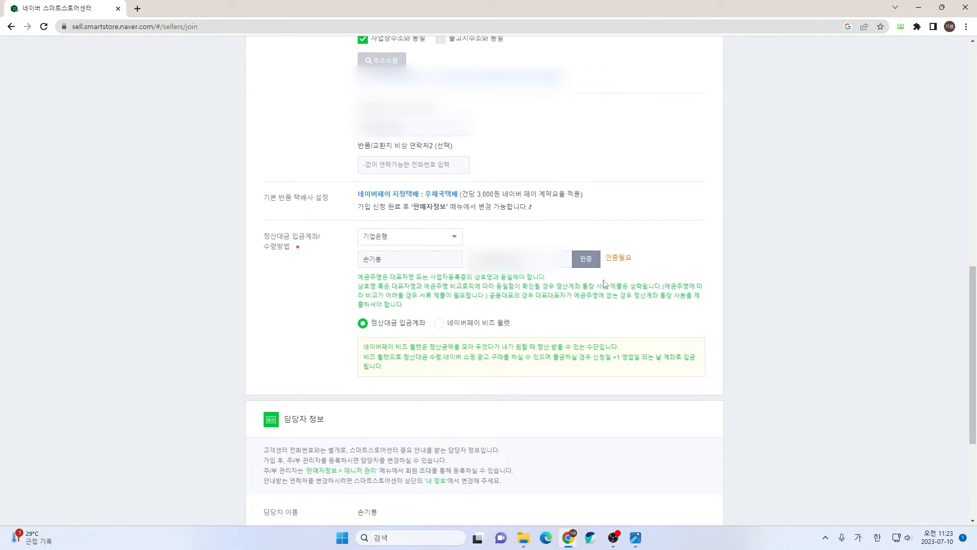
- Authenticate the 기업은행 settlement account and confirm being its actual owner
{"action": "left_click", "coordinate": [586, 259]}
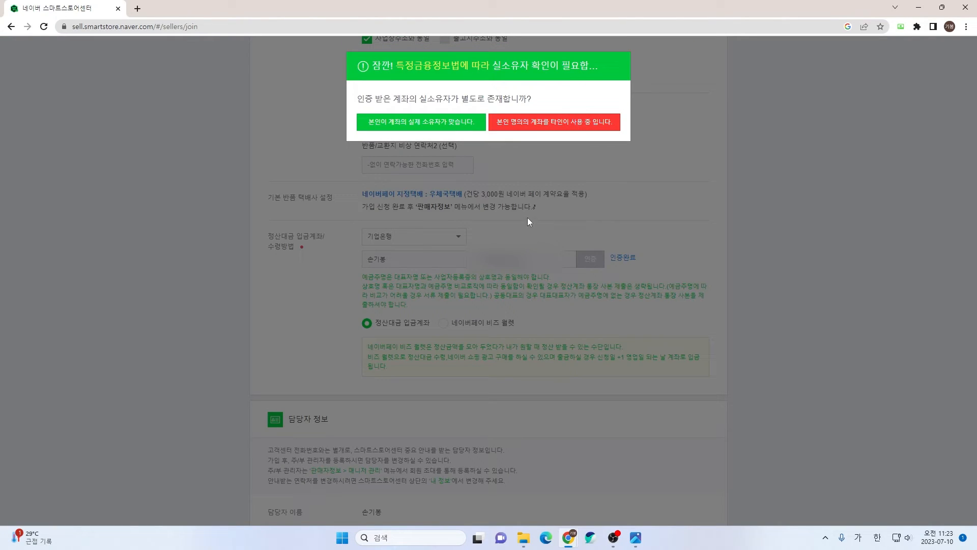
{"action": "left_click_drag", "start_coordinate": [482, 133], "coordinate": [360, 108]}
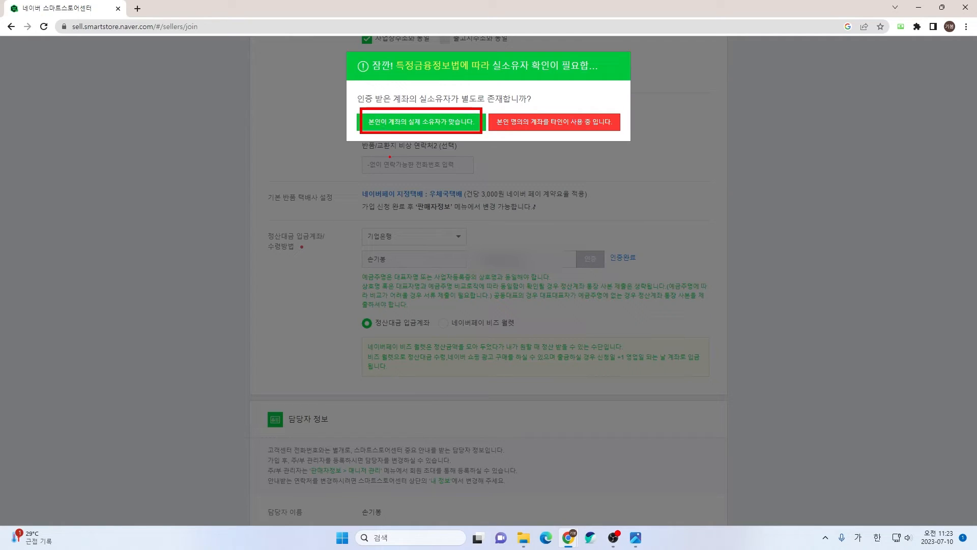
{"action": "left_click", "coordinate": [439, 125]}
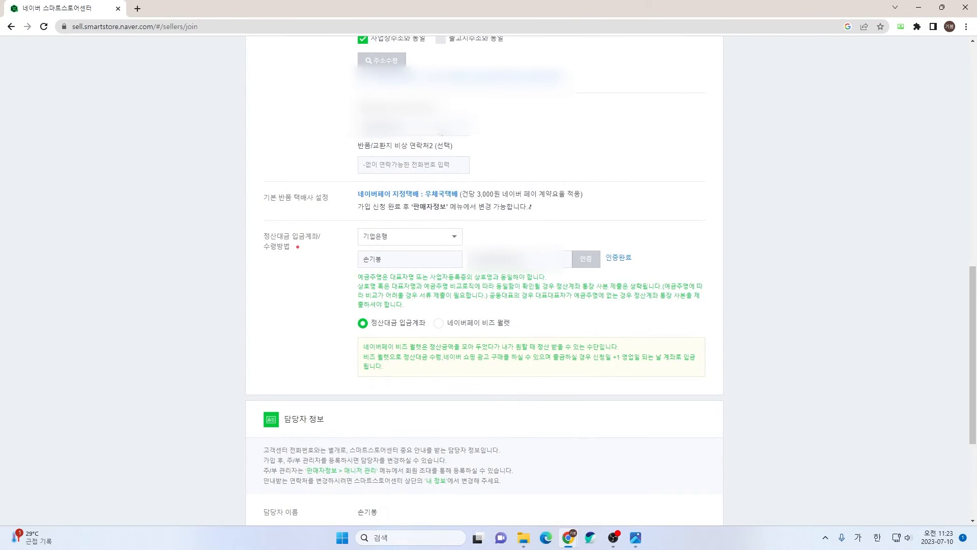
{"action": "left_click_drag", "start_coordinate": [604, 265], "coordinate": [634, 265]}
{"action": "scroll", "coordinate": [389, 286], "scroll_direction": "down", "scroll_amount": 1}
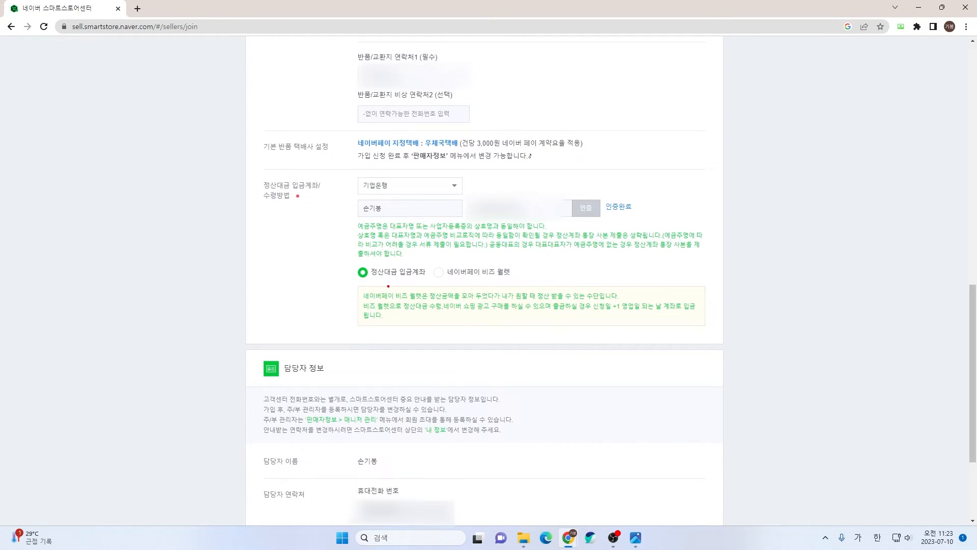
{"action": "left_click_drag", "start_coordinate": [359, 281], "coordinate": [533, 280]}
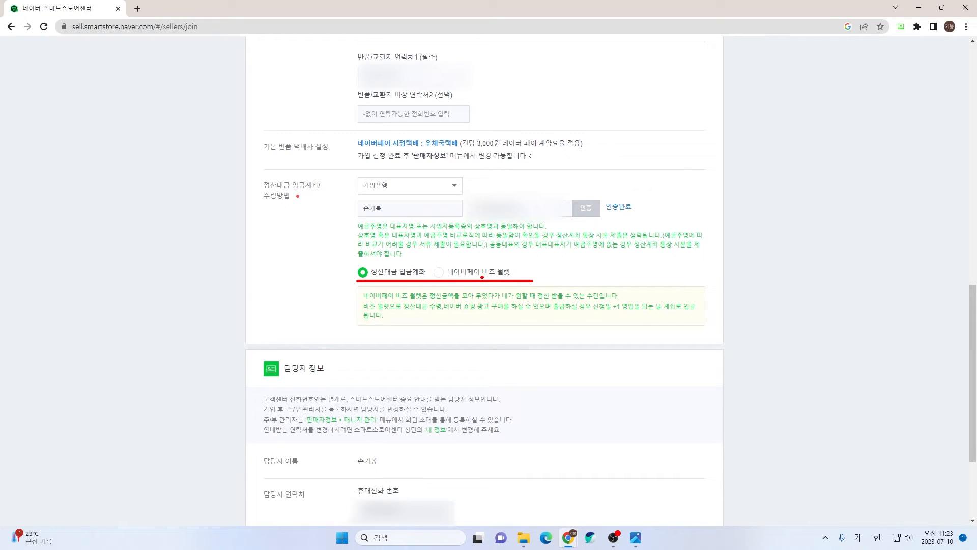
{"action": "left_click_drag", "start_coordinate": [482, 277], "coordinate": [517, 277]}
{"action": "key", "text": "Escape"}
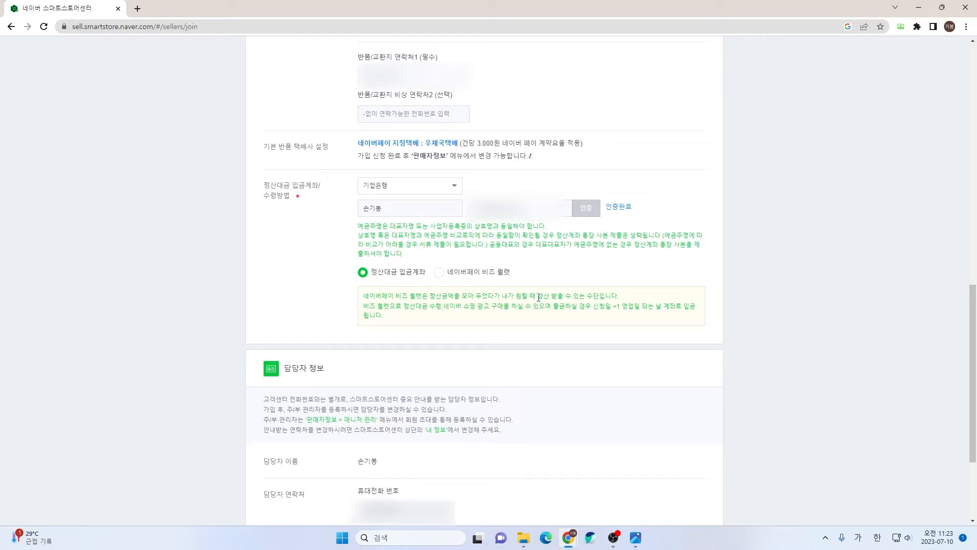
- Keep 정산대금 입금계좌 as the payout method, continue to the next page and acknowledge the customer verification notice
{"action": "left_click", "coordinate": [439, 273]}
{"action": "left_click", "coordinate": [363, 273]}
{"action": "left_click", "coordinate": [440, 274]}
{"action": "left_click", "coordinate": [364, 275]}
{"action": "scroll", "coordinate": [331, 341], "scroll_direction": "down", "scroll_amount": 3}
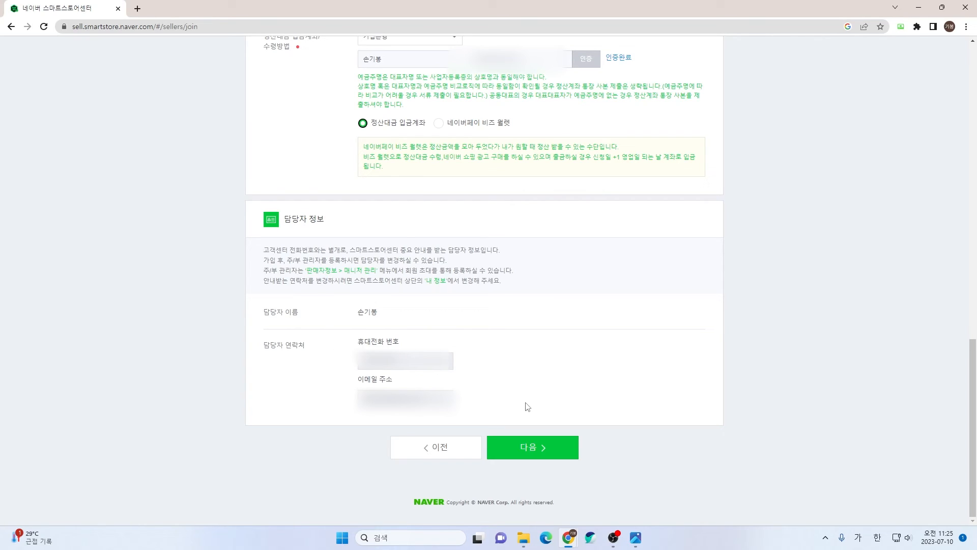
{"action": "left_click", "coordinate": [506, 449]}
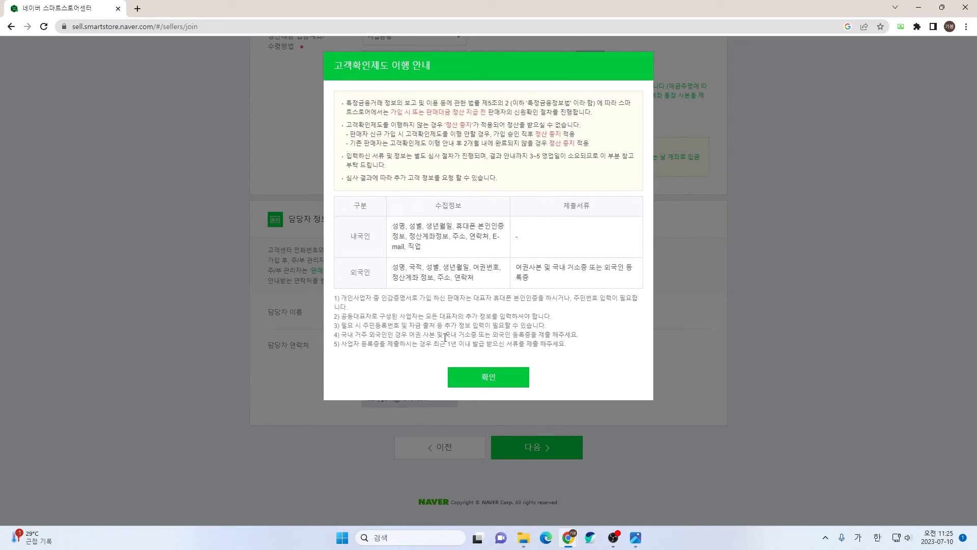
{"action": "left_click", "coordinate": [485, 384]}
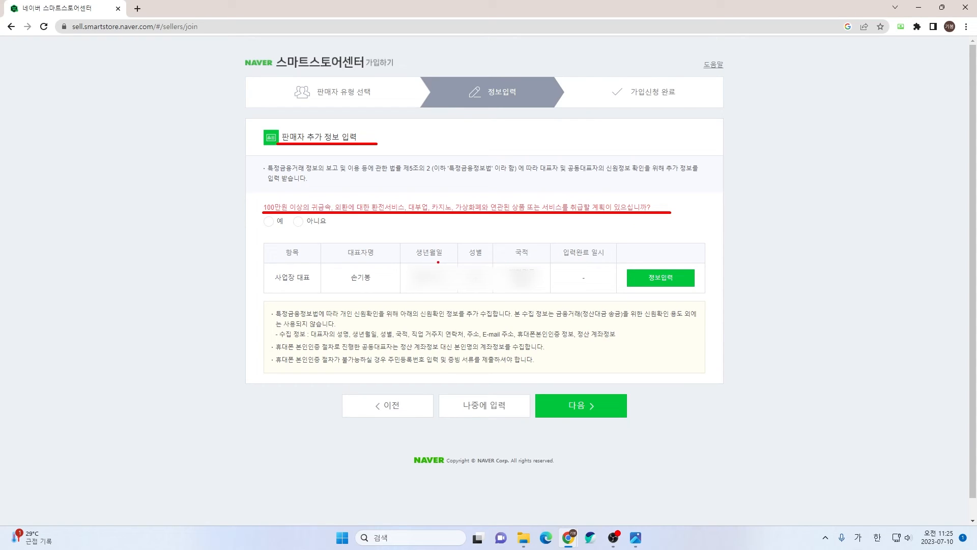
- Answer 아니요 to the high-risk services question, then complete and save the representative's additional personal information
{"action": "left_click", "coordinate": [298, 222]}
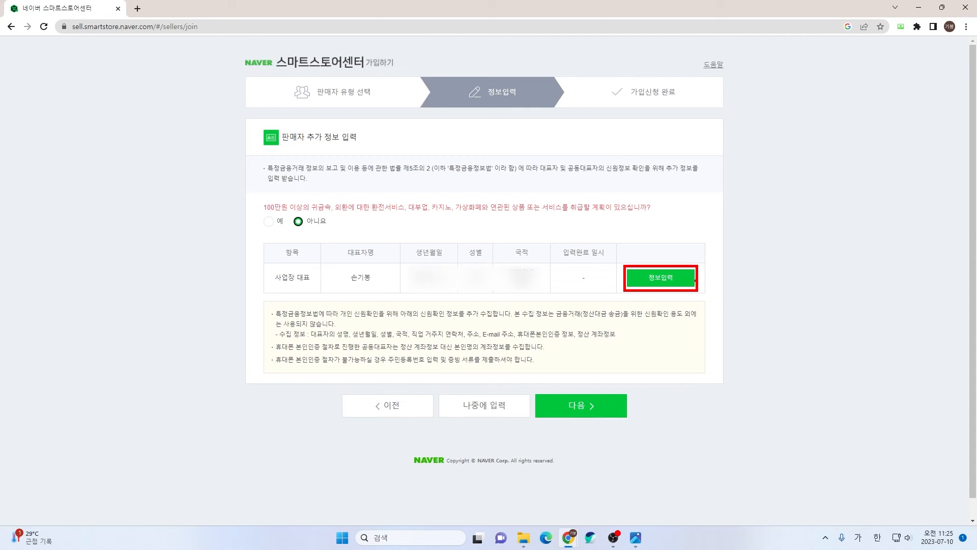
{"action": "left_click", "coordinate": [684, 283]}
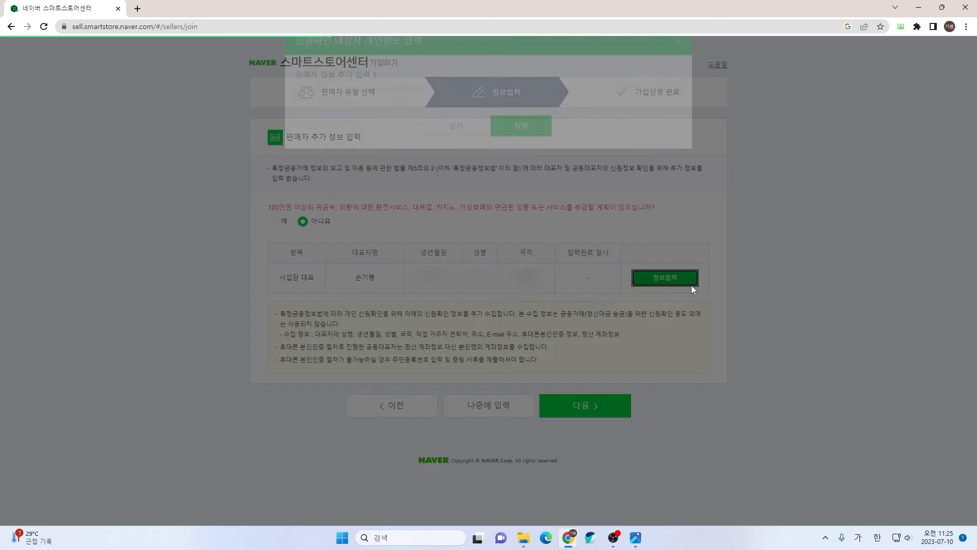
{"action": "scroll", "coordinate": [574, 277], "scroll_direction": "down", "scroll_amount": 1}
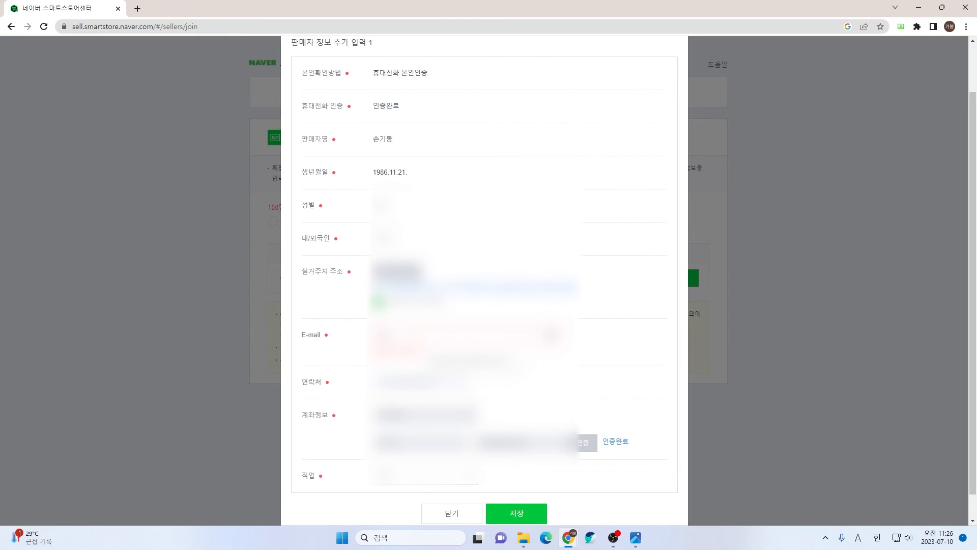
{"action": "left_click", "coordinate": [469, 361]}
{"action": "left_click", "coordinate": [425, 460]}
{"action": "scroll", "coordinate": [425, 460], "scroll_direction": "down", "scroll_amount": 1}
{"action": "left_click", "coordinate": [390, 512]}
{"action": "left_click", "coordinate": [614, 538]}
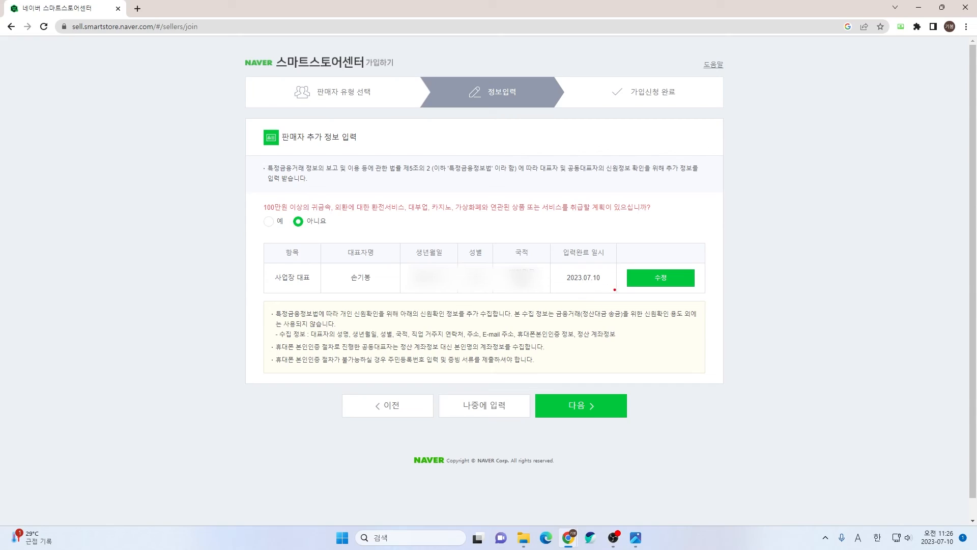
- Continue from the additional seller information page to the document attachment page
{"action": "left_click_drag", "start_coordinate": [615, 290], "coordinate": [553, 243]}
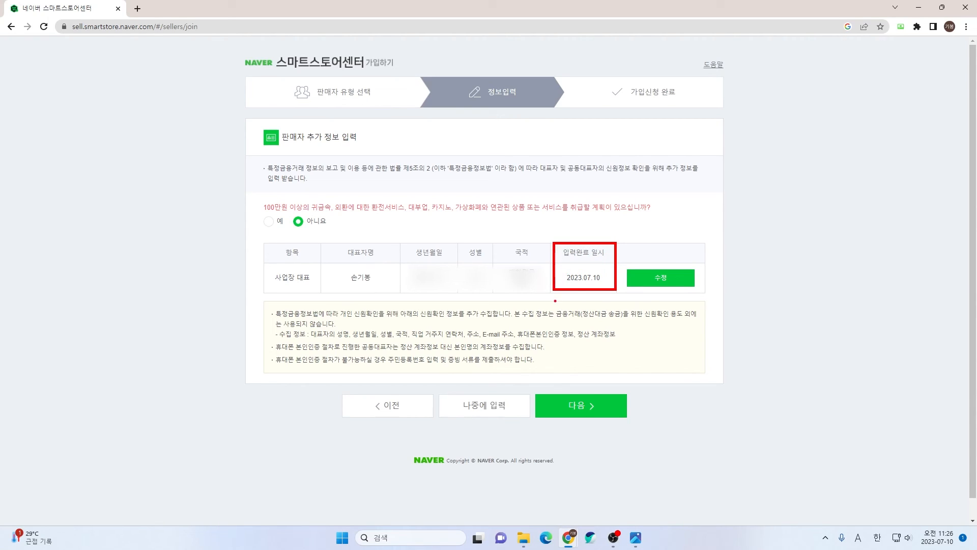
{"action": "left_click", "coordinate": [564, 408]}
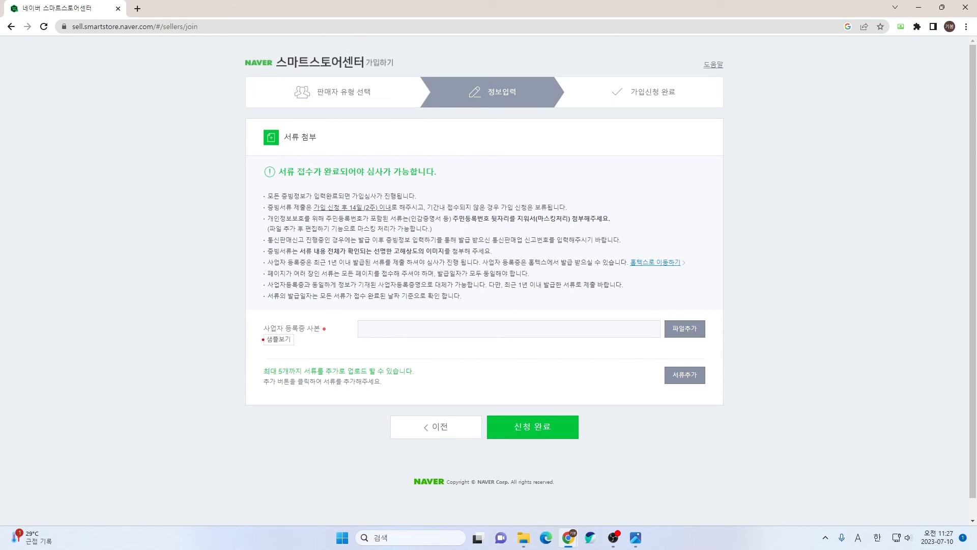
{"action": "left_click_drag", "start_coordinate": [264, 334], "coordinate": [323, 332]}
{"action": "key", "text": "Escape"}
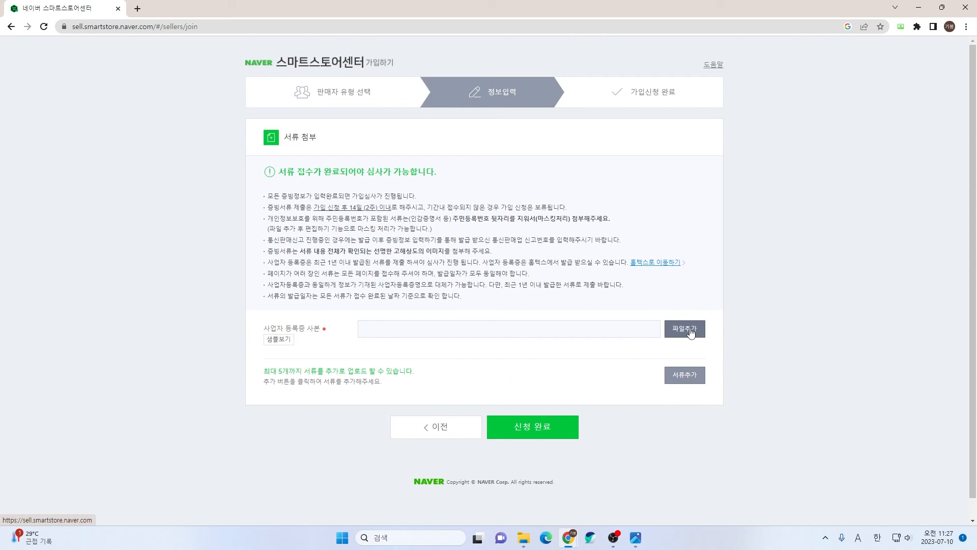
- Attach 리치파파_사업자등록증.png as the business registration copy and 리치파파_통장사본.jpg as an additional document, then submit the application
{"action": "left_click", "coordinate": [688, 330]}
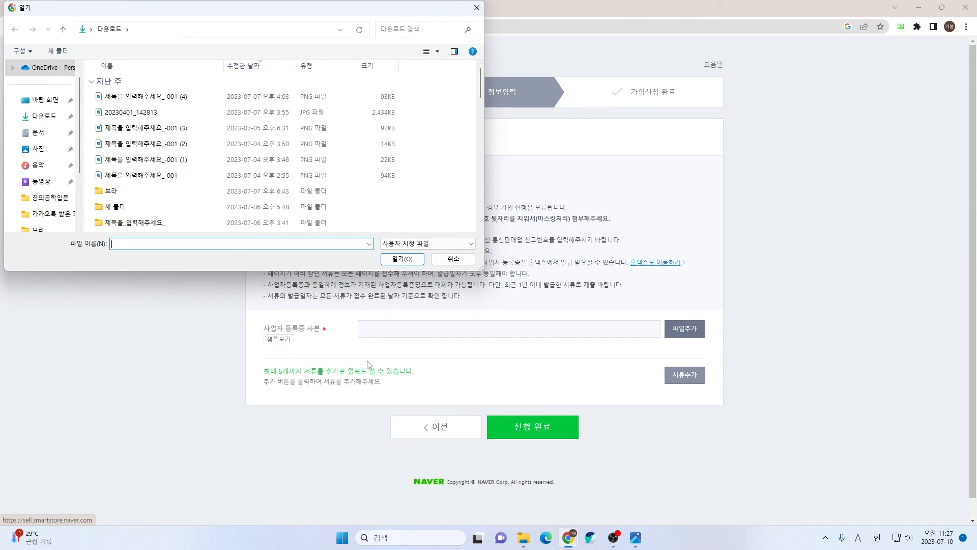
{"action": "left_click", "coordinate": [45, 100]}
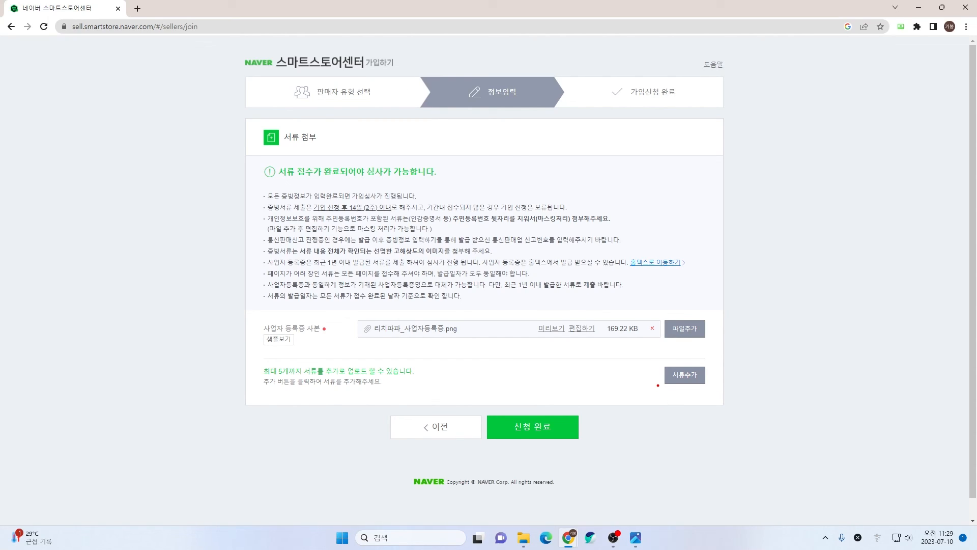
{"action": "left_click", "coordinate": [666, 379]}
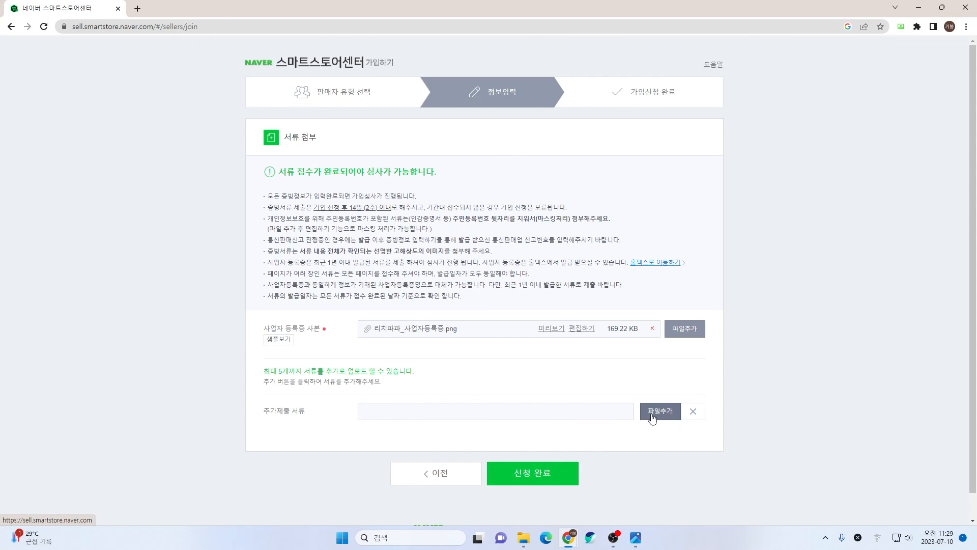
{"action": "left_click", "coordinate": [653, 418]}
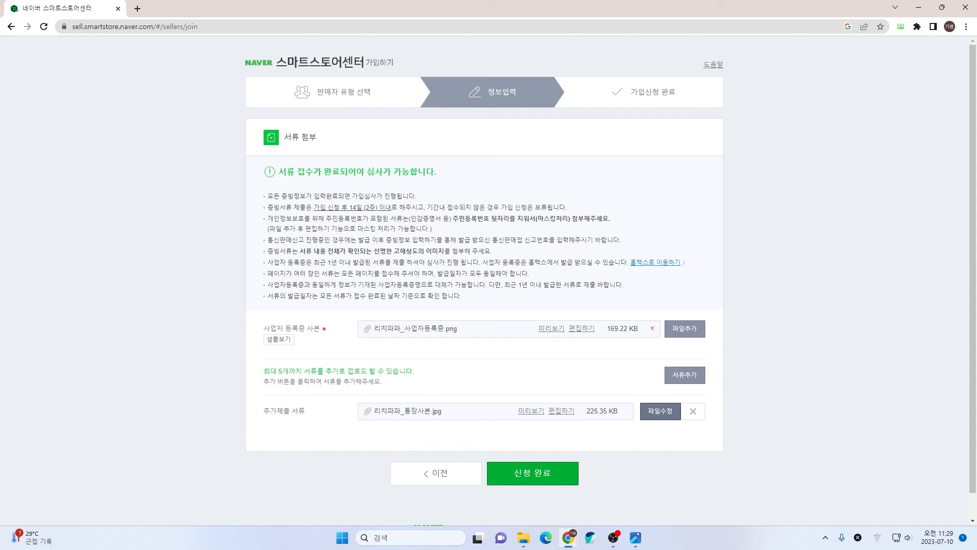
{"action": "left_click", "coordinate": [560, 475]}
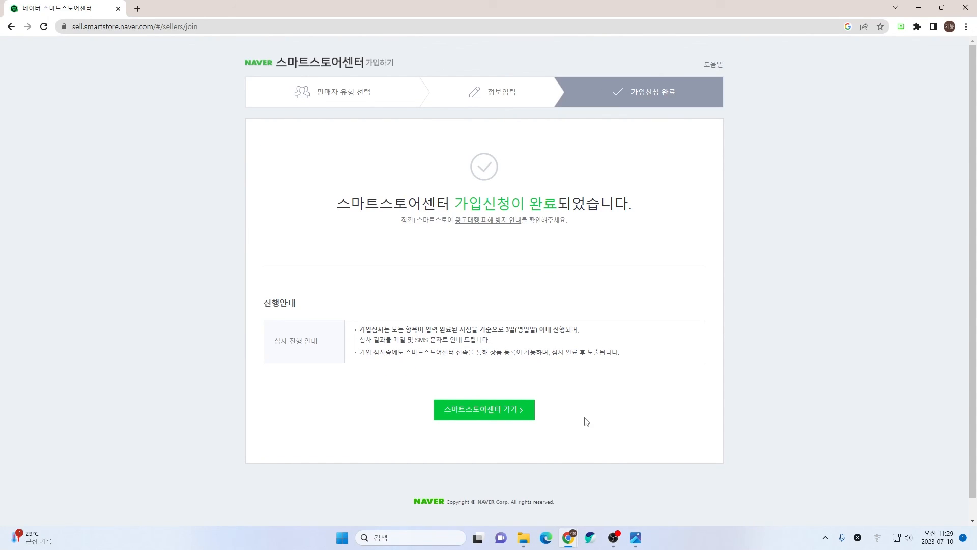
- Go to the Smart Store Center from the completed-application page
{"action": "key", "text": "ctrl+2"}
{"action": "left_click_drag", "start_coordinate": [457, 212], "coordinate": [562, 212]}
{"action": "key", "text": "Escape"}
{"action": "key", "text": "ctrl+2"}
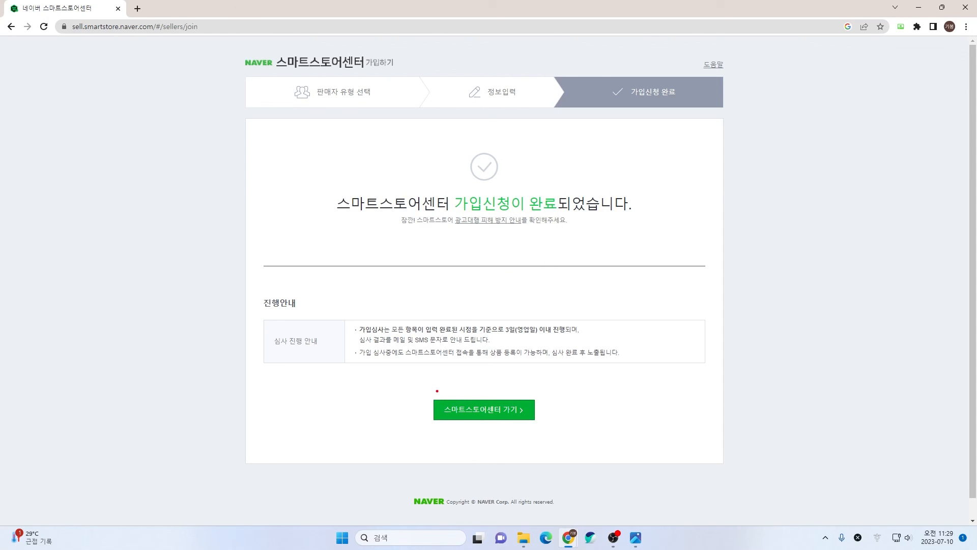
{"action": "mouse_move", "coordinate": [436, 389]}
{"action": "left_mouse_down"}
{"action": "mouse_move", "coordinate": [493, 425]}
{"action": "mouse_move", "coordinate": [532, 430]}
{"action": "left_mouse_up"}
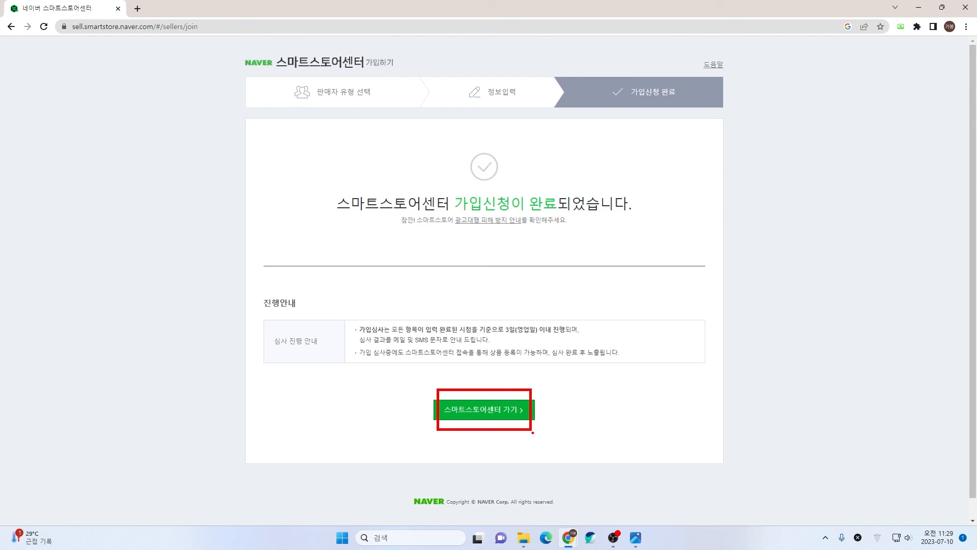
{"action": "key", "text": "Escape"}
{"action": "left_click", "coordinate": [510, 414]}
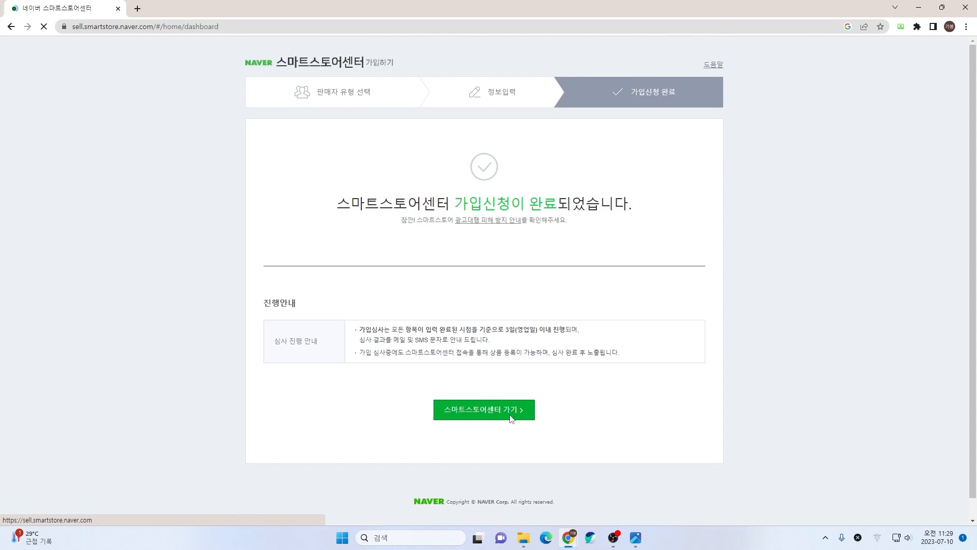